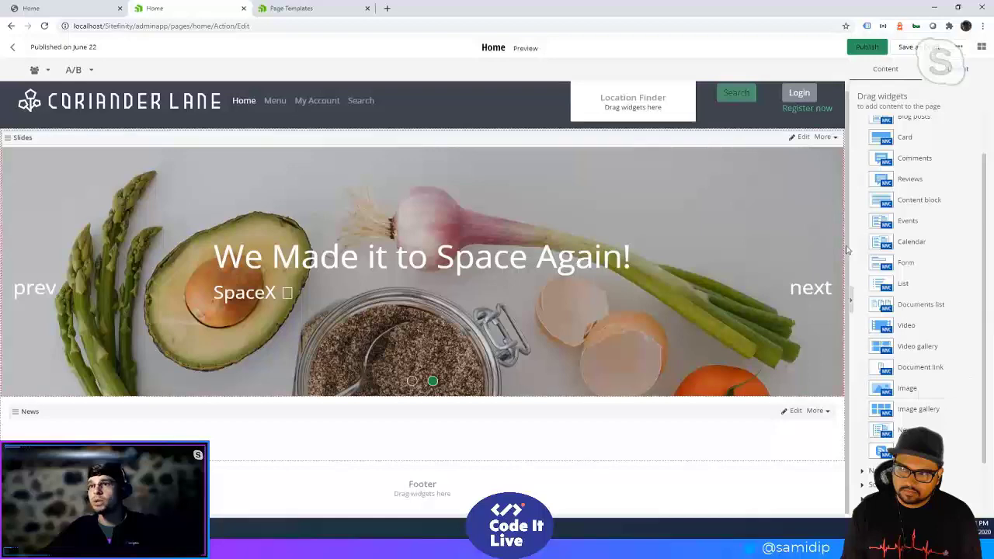
Switch to the Photos app and browse the site design mockups from mobile.png back to 06_Franchising Page 1.2.png.
{"action": "scroll", "coordinate": [939, 248], "scroll_direction": "down", "scroll_amount": 1}
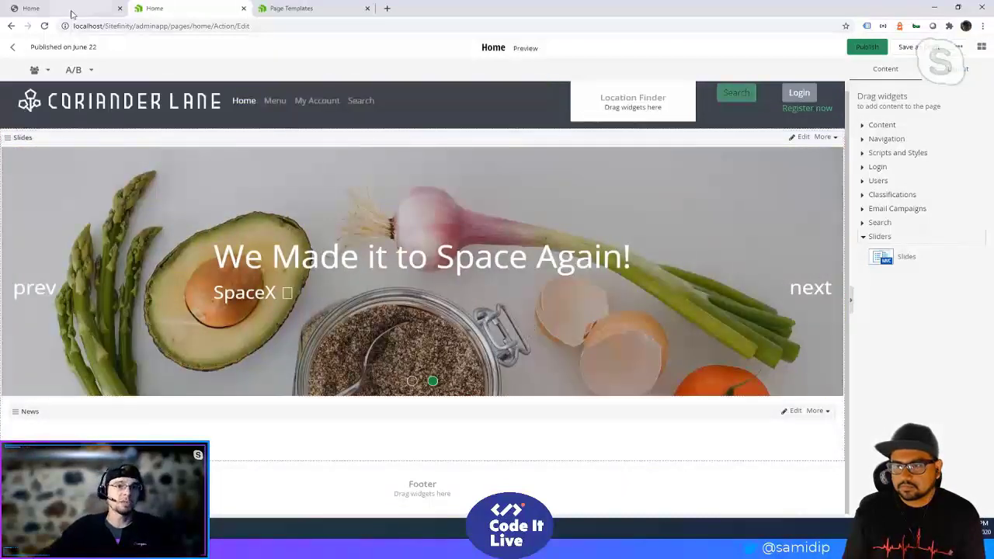
{"action": "key", "text": "alt+Tab"}
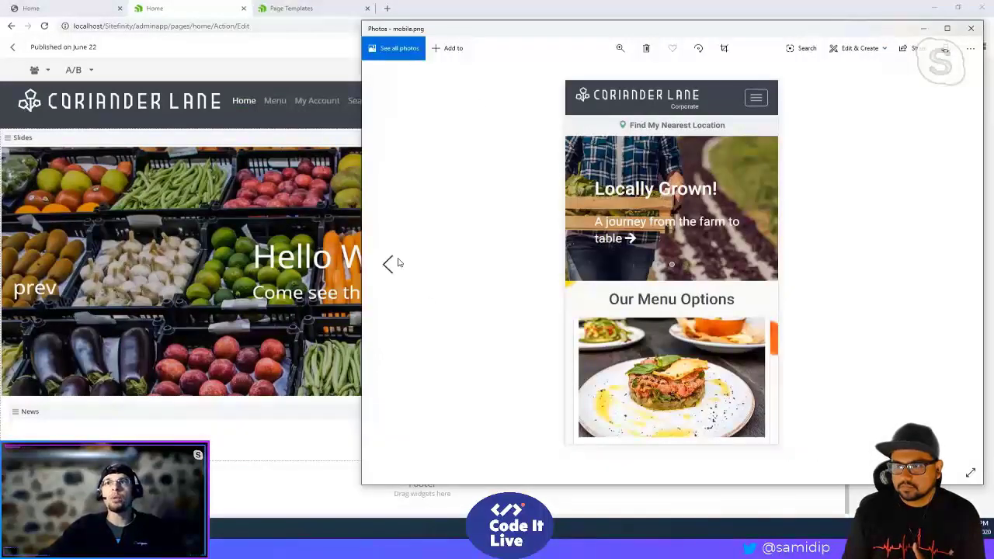
{"action": "left_click", "coordinate": [392, 264]}
{"action": "left_click", "coordinate": [392, 264]}
{"action": "left_click", "coordinate": [392, 265]}
{"action": "left_click", "coordinate": [389, 264]}
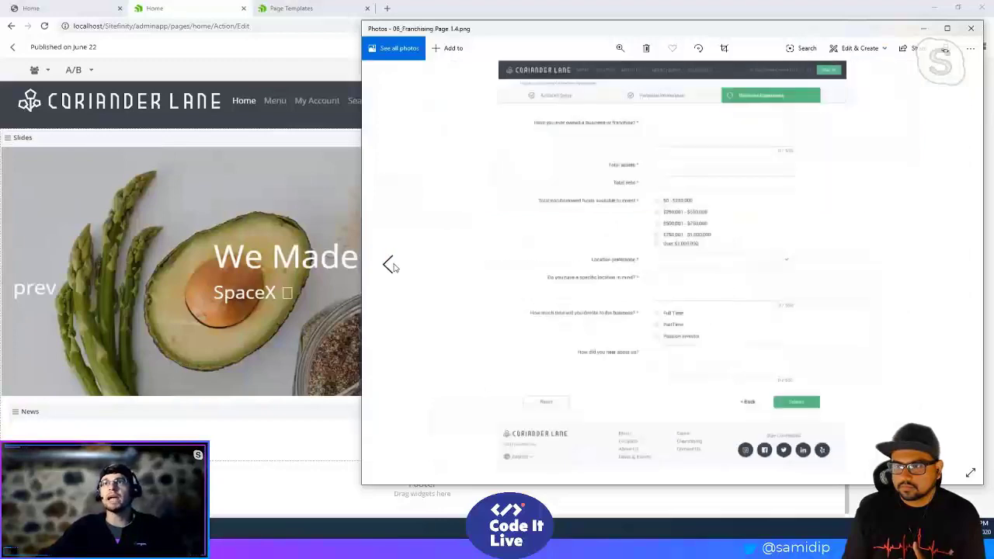
{"action": "left_click", "coordinate": [388, 264]}
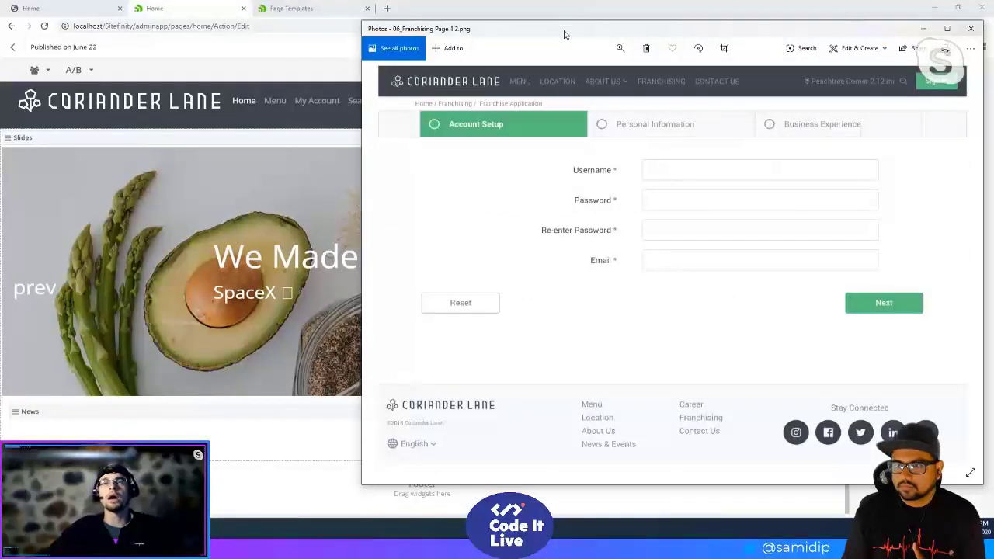
{"action": "left_click_drag", "start_coordinate": [567, 31], "coordinate": [339, 109]}
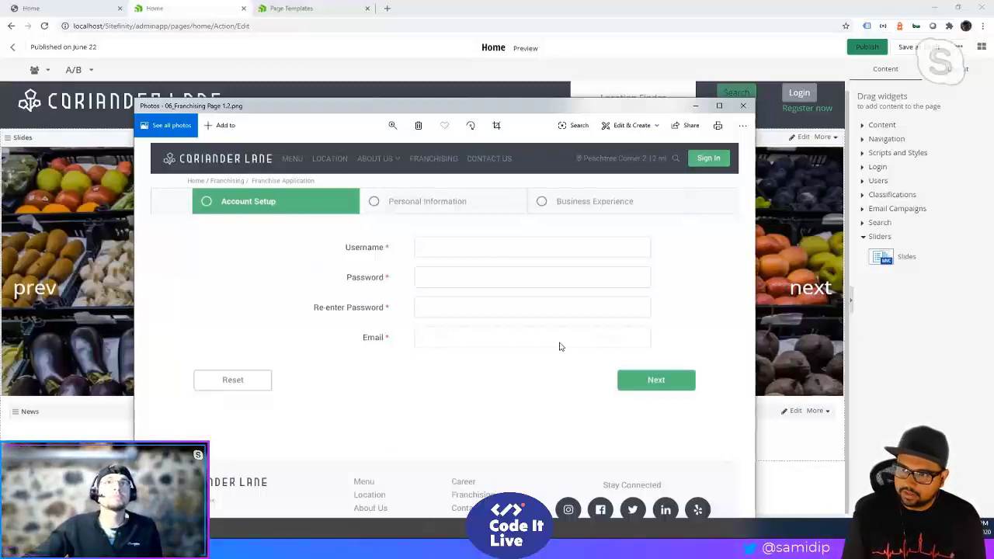
Return to the Home page editor and review the News widget's content, list settings, list template choices and single item settings.
{"action": "left_click", "coordinate": [215, 14]}
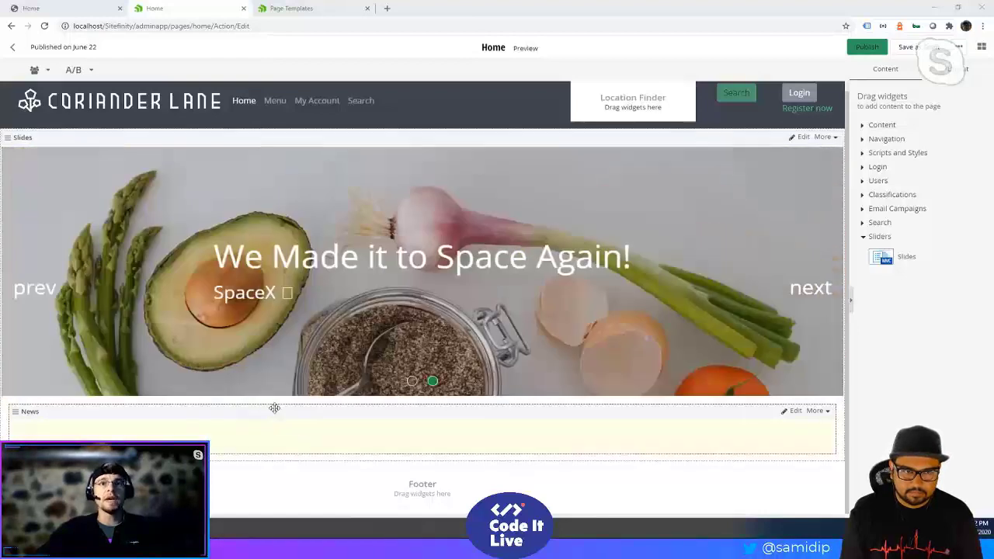
{"action": "left_click", "coordinate": [794, 412]}
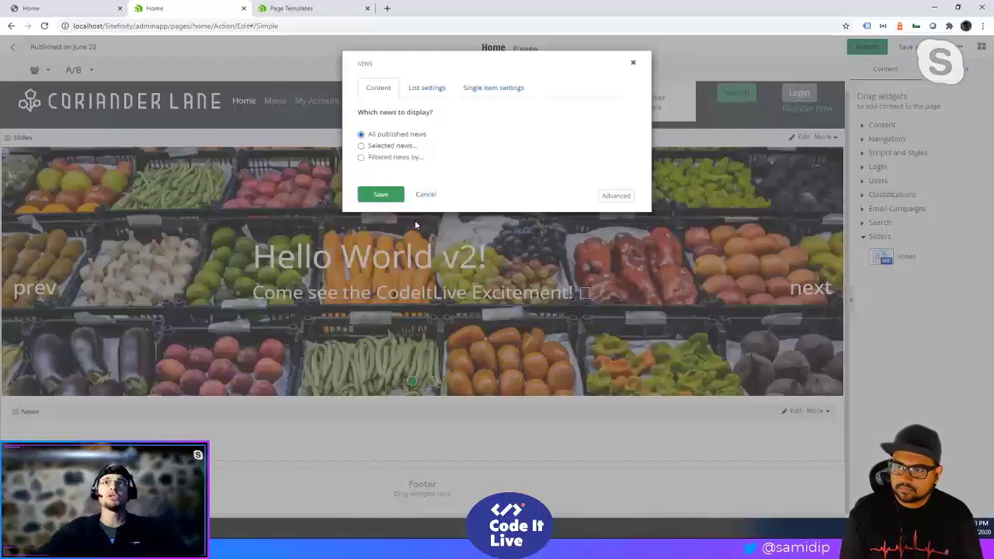
{"action": "left_click", "coordinate": [433, 87]}
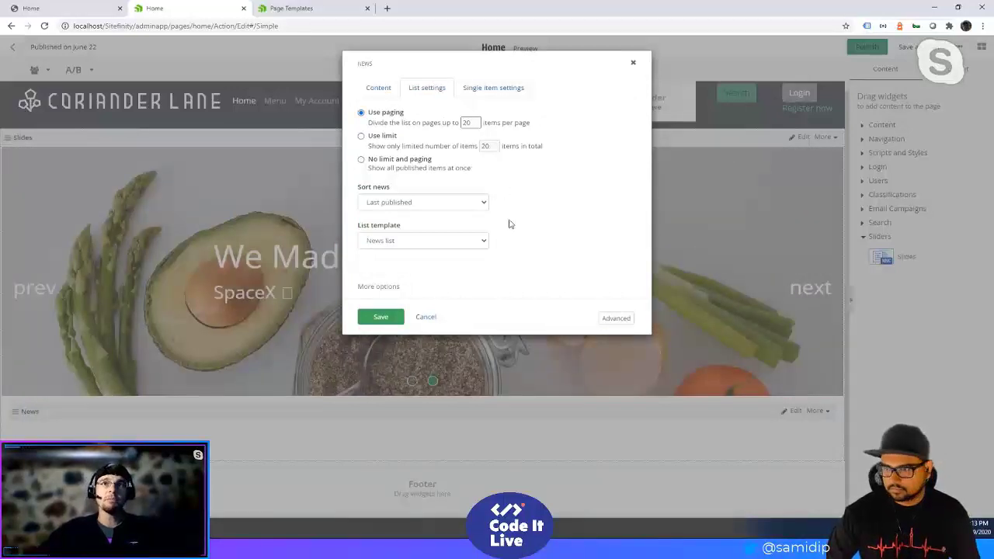
{"action": "left_click", "coordinate": [476, 240]}
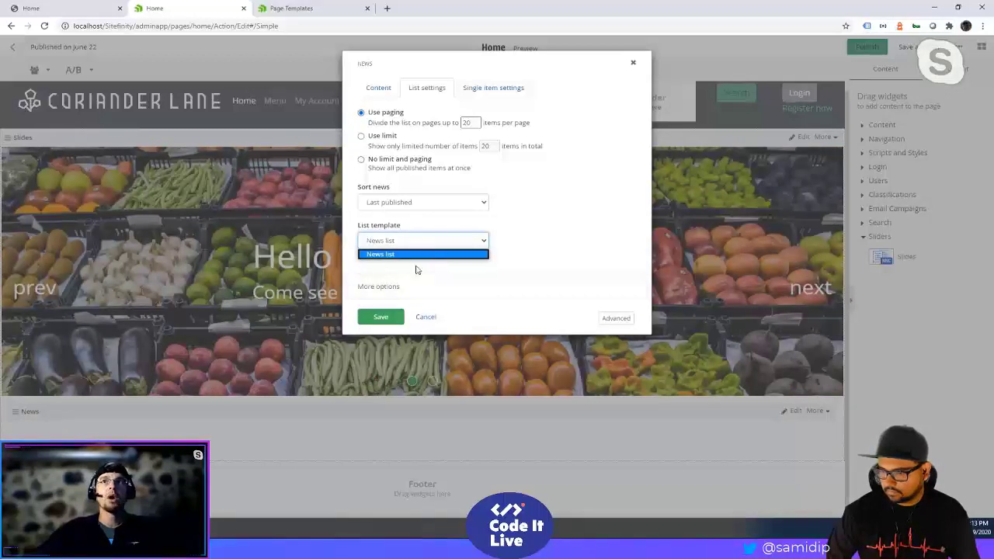
{"action": "left_click", "coordinate": [477, 95]}
{"action": "left_click", "coordinate": [466, 97]}
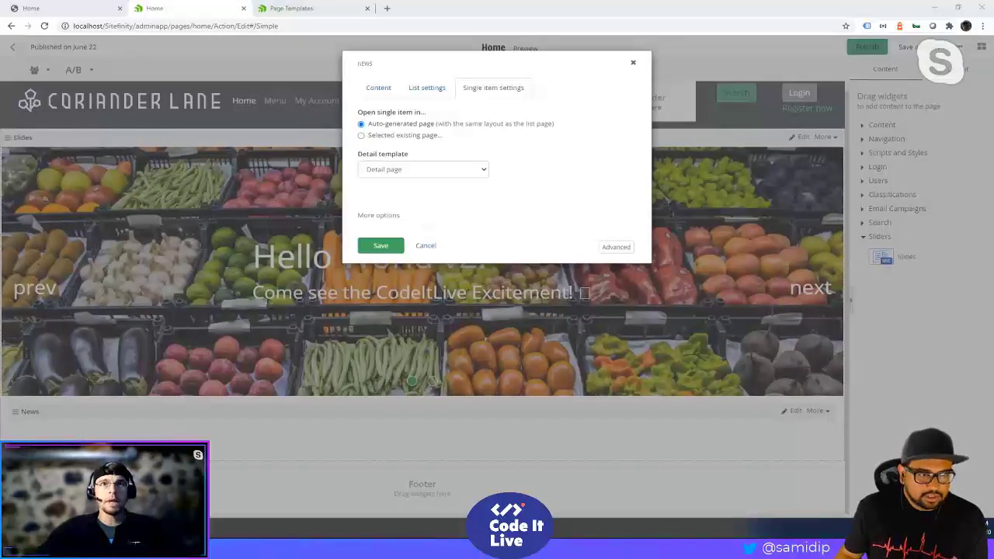
Switch to Visual Studio Code, expand the SitefinityWebApp folder and close the Welcome page.
{"action": "key", "text": "alt+Tab"}
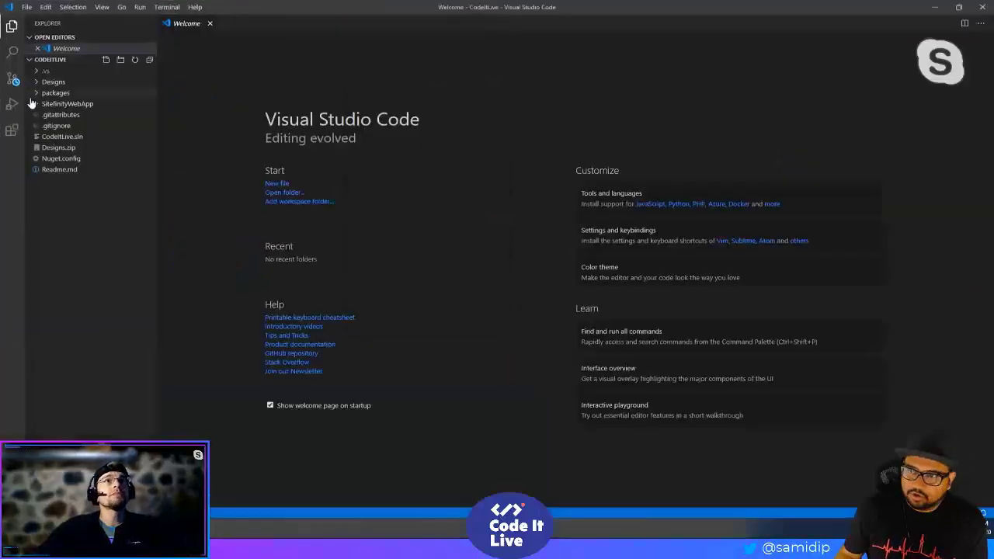
{"action": "left_click", "coordinate": [37, 104]}
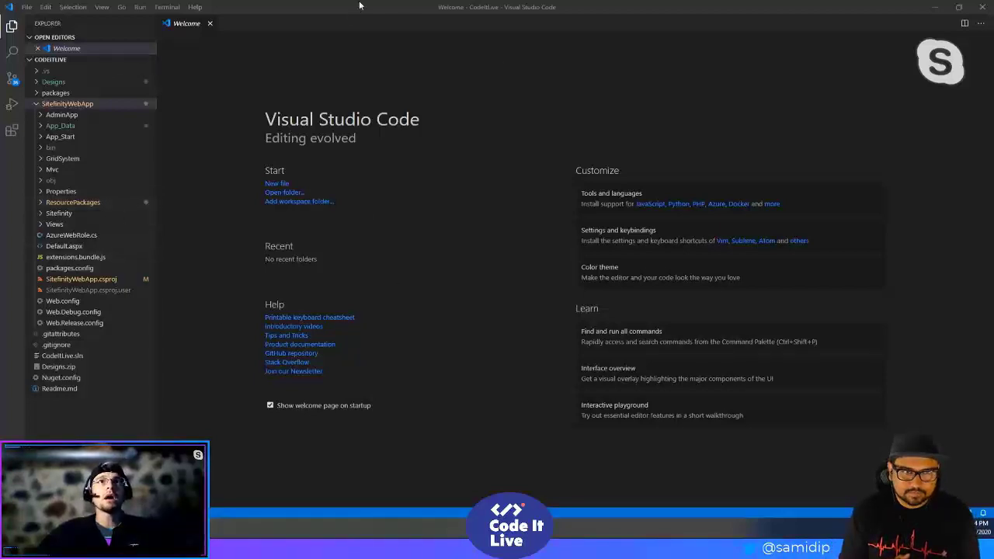
{"action": "left_click", "coordinate": [210, 24]}
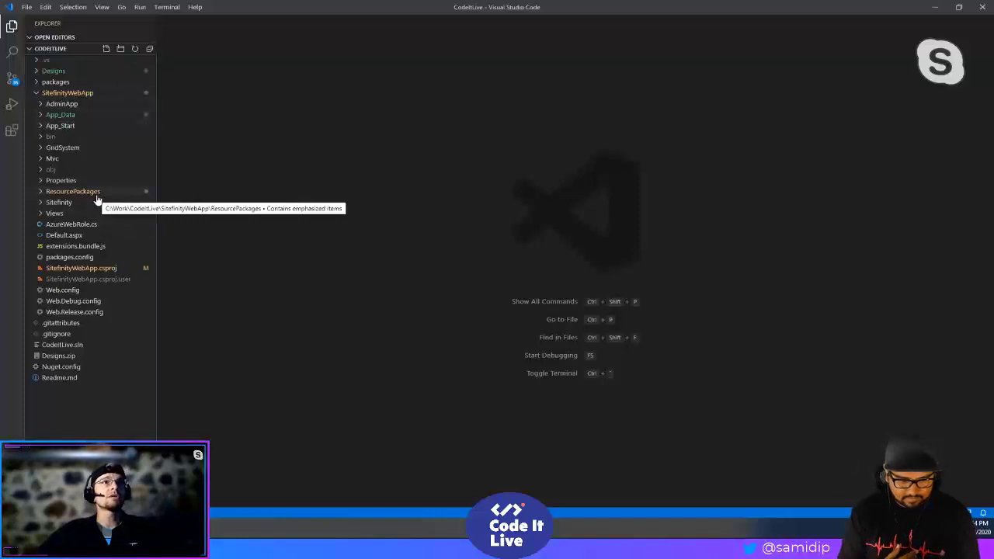
Examine the project's Mvc/Views folder and the CorianderLane_BS4 package inside ResourcePackages.
{"action": "left_click", "coordinate": [52, 158]}
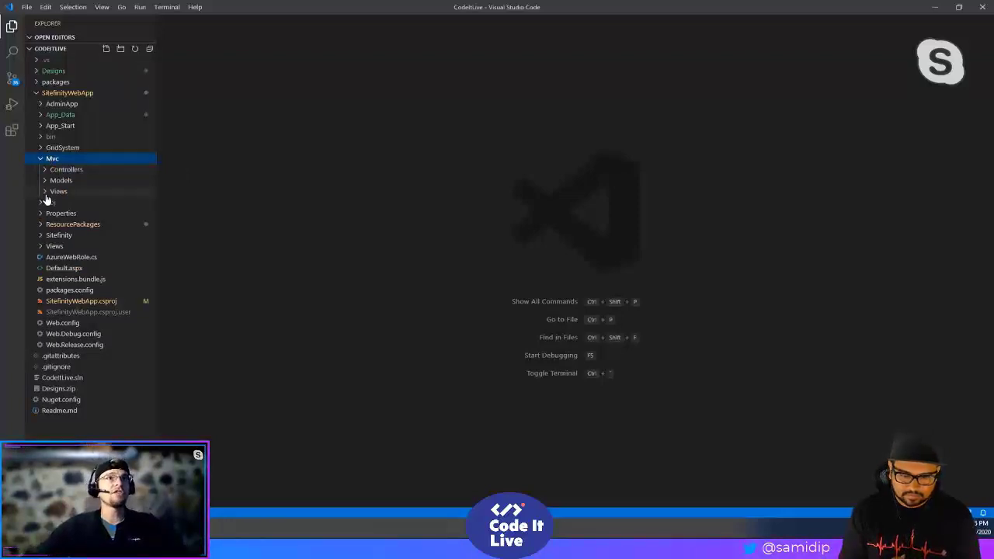
{"action": "left_click", "coordinate": [45, 192]}
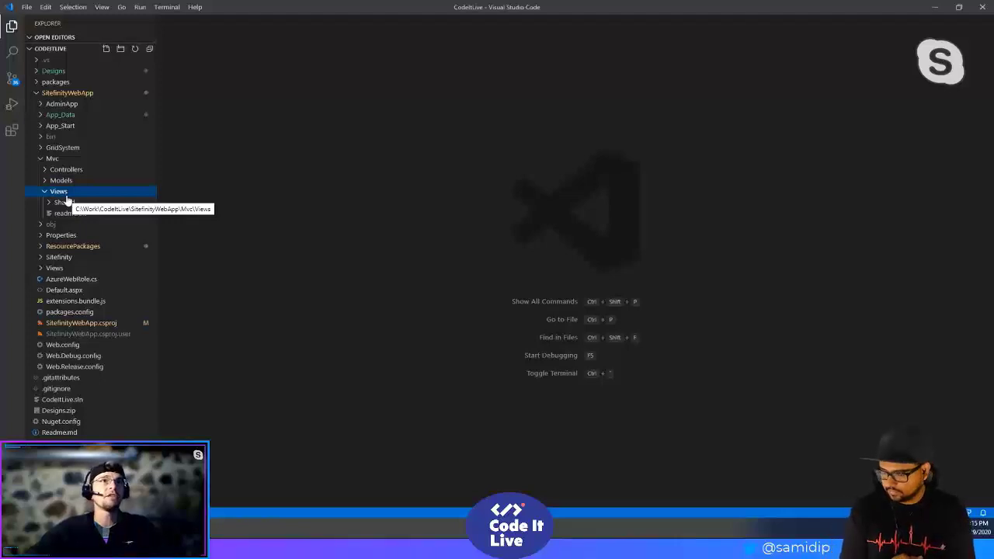
{"action": "right_click", "coordinate": [68, 195]}
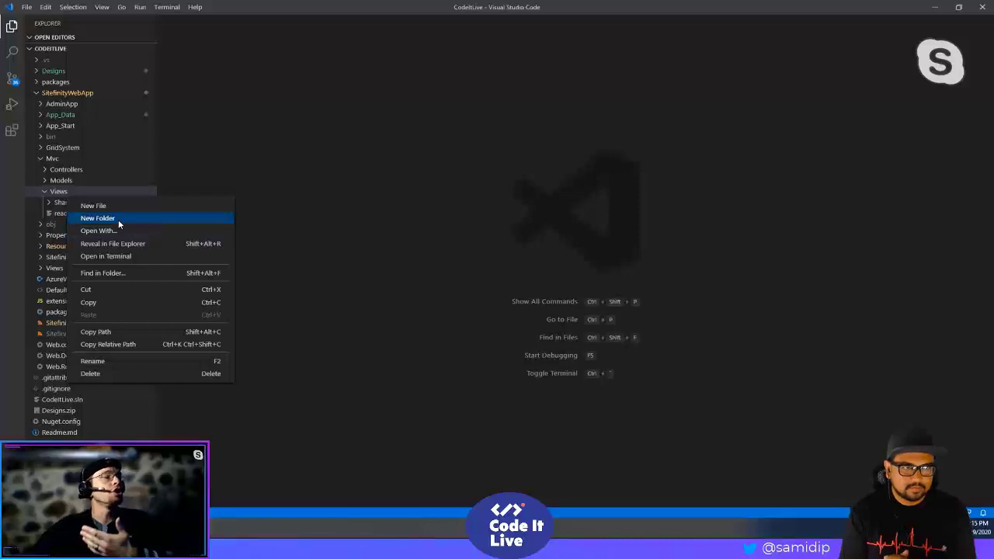
{"action": "left_click", "coordinate": [320, 198]}
{"action": "left_click", "coordinate": [45, 246]}
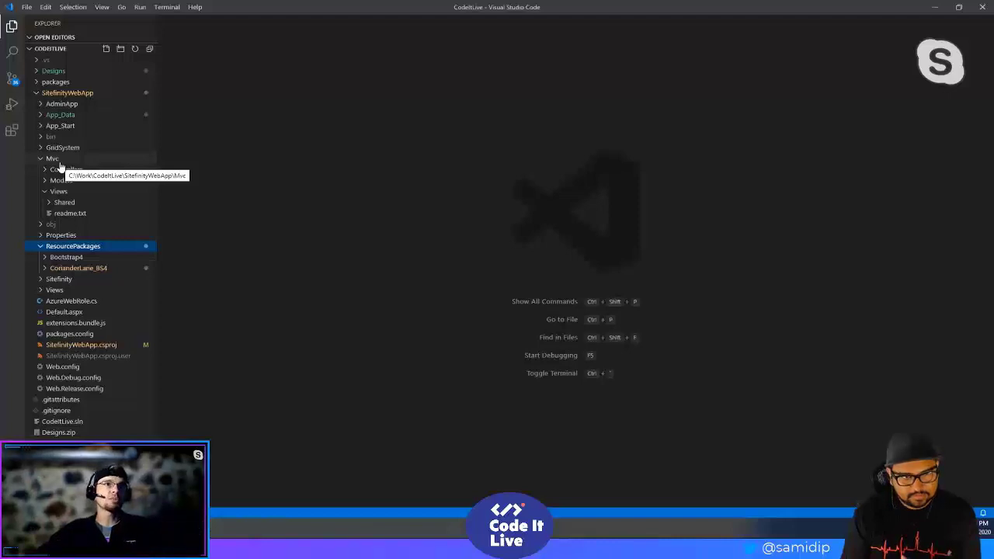
{"action": "left_click", "coordinate": [78, 268]}
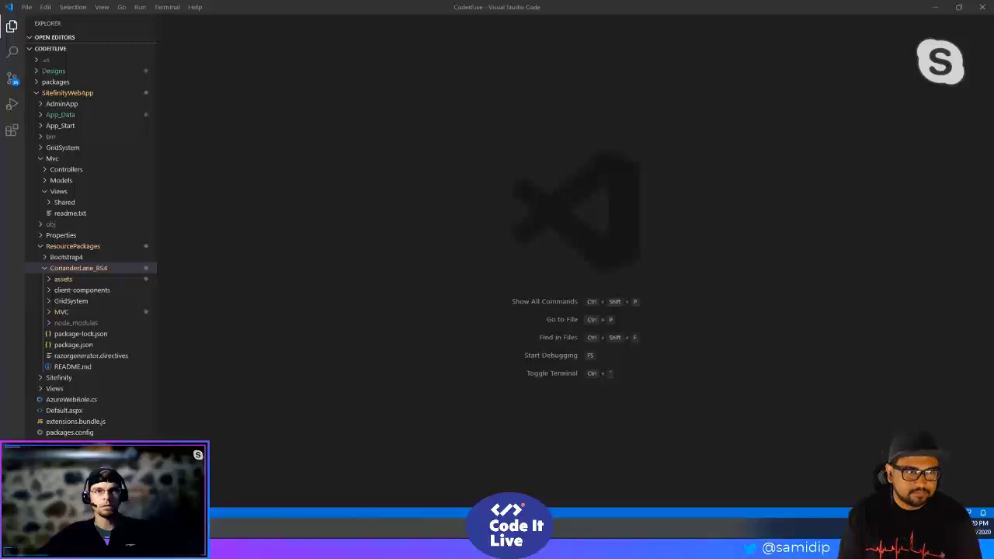
Switch to Visual Studio with the CorianderLane solution, check for an updated license and exit Visual Studio.
{"action": "key", "text": "alt+Tab"}
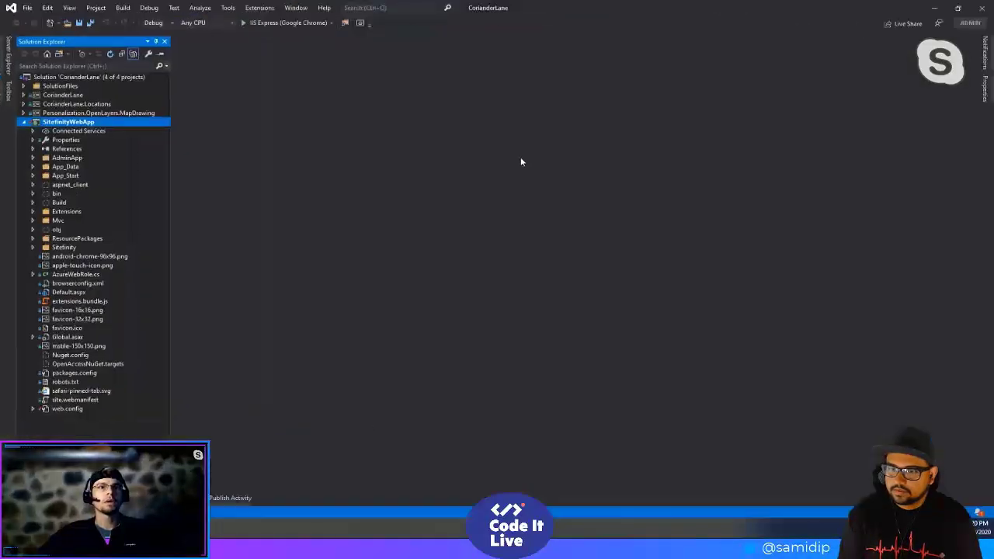
{"action": "key", "text": "alt+Tab"}
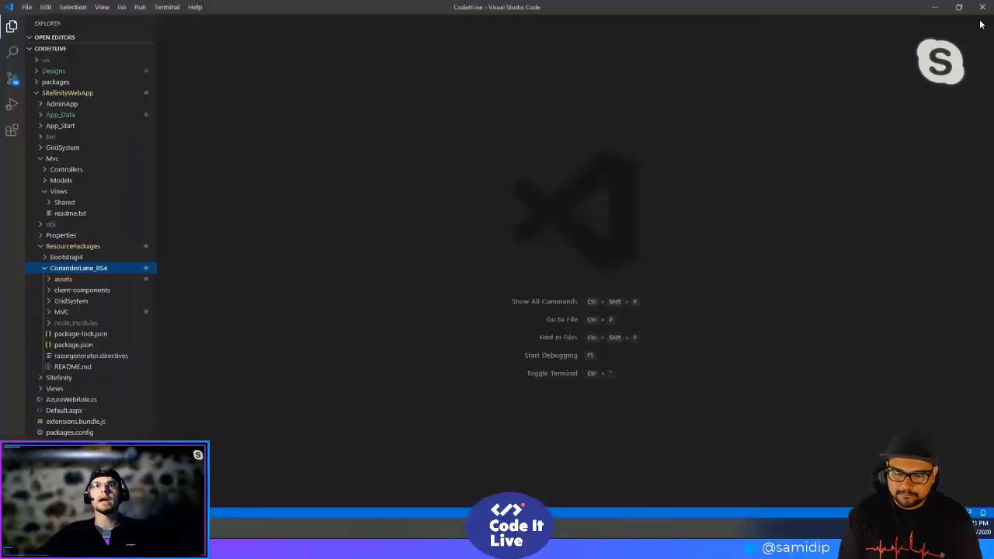
{"action": "key", "text": "alt+Tab"}
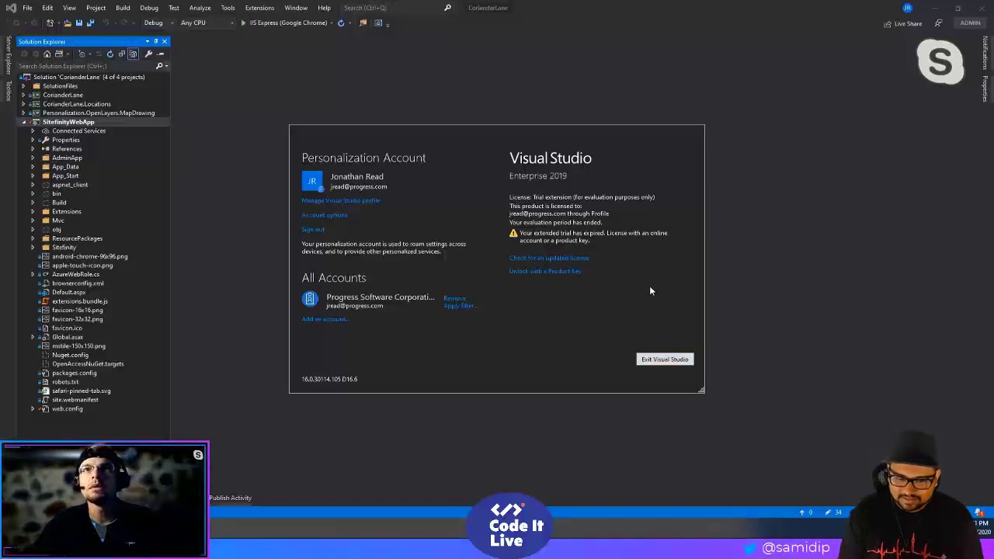
{"action": "left_click", "coordinate": [576, 271]}
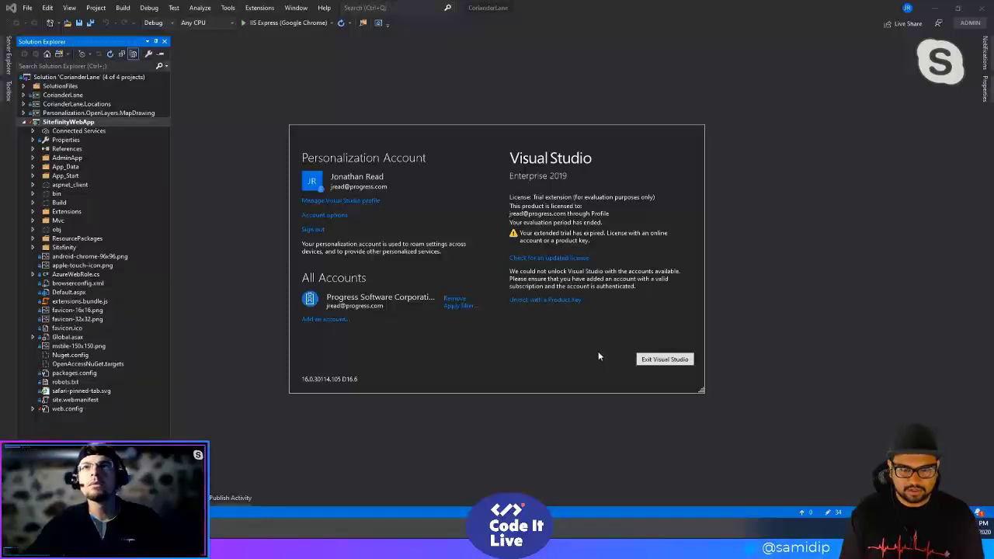
{"action": "left_click", "coordinate": [669, 361]}
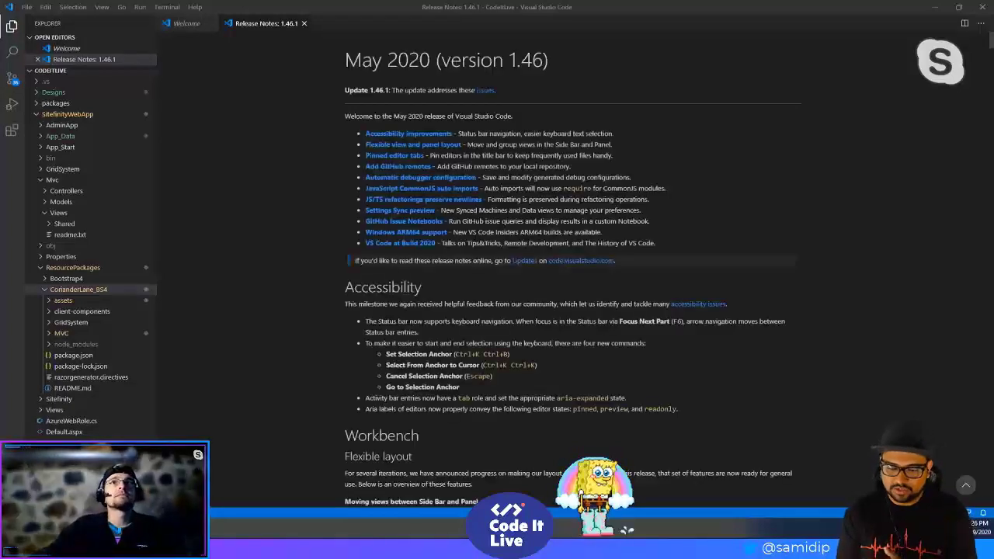
Close the Release Notes and Welcome pages in Visual Studio Code.
{"action": "left_click", "coordinate": [304, 23]}
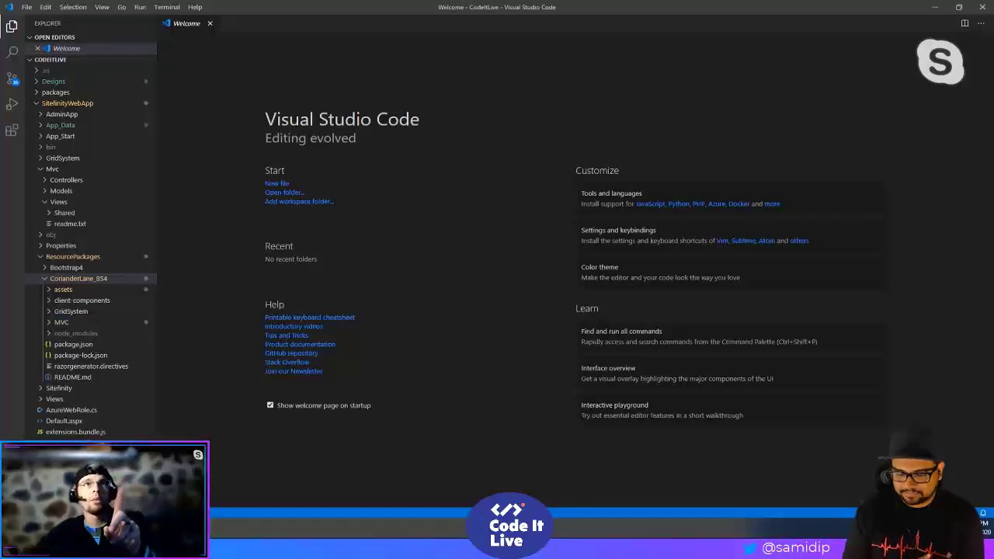
{"action": "left_click", "coordinate": [210, 24]}
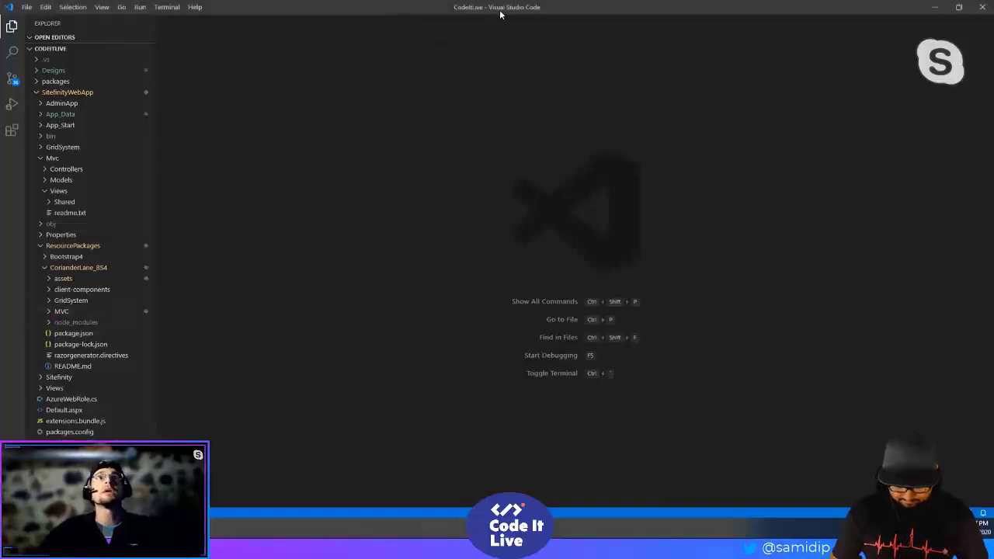
{"action": "left_click", "coordinate": [140, 7]}
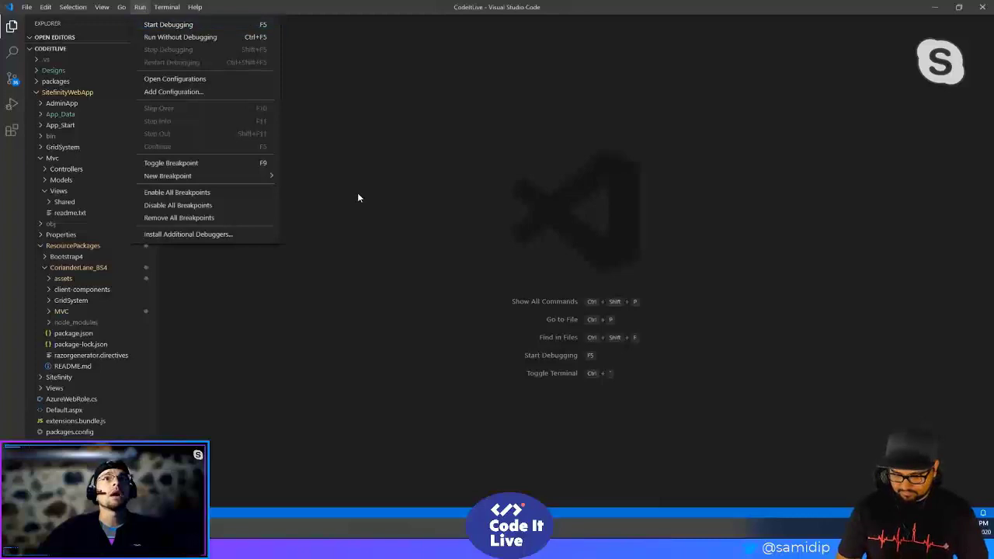
{"action": "left_click", "coordinate": [205, 24]}
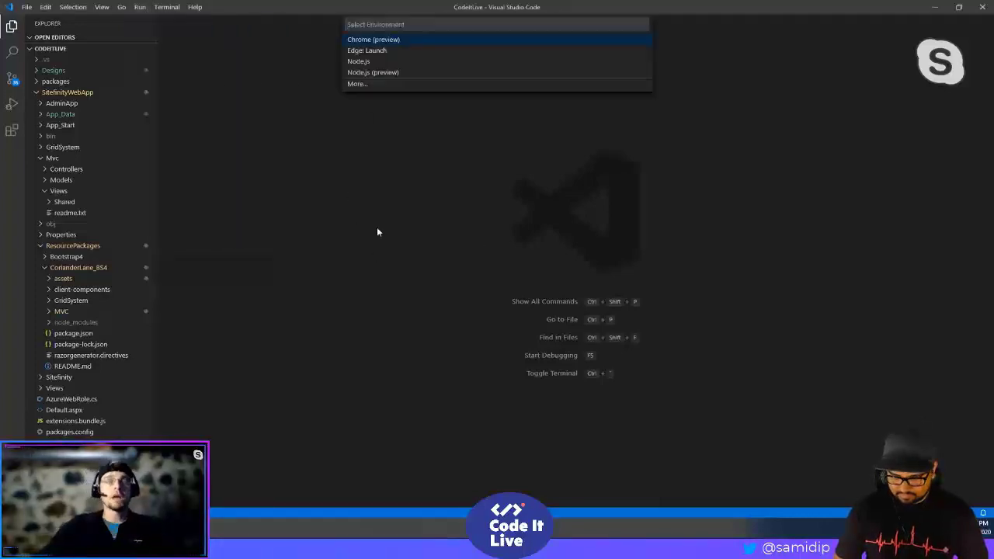
{"action": "type", "text": "msbuild"}
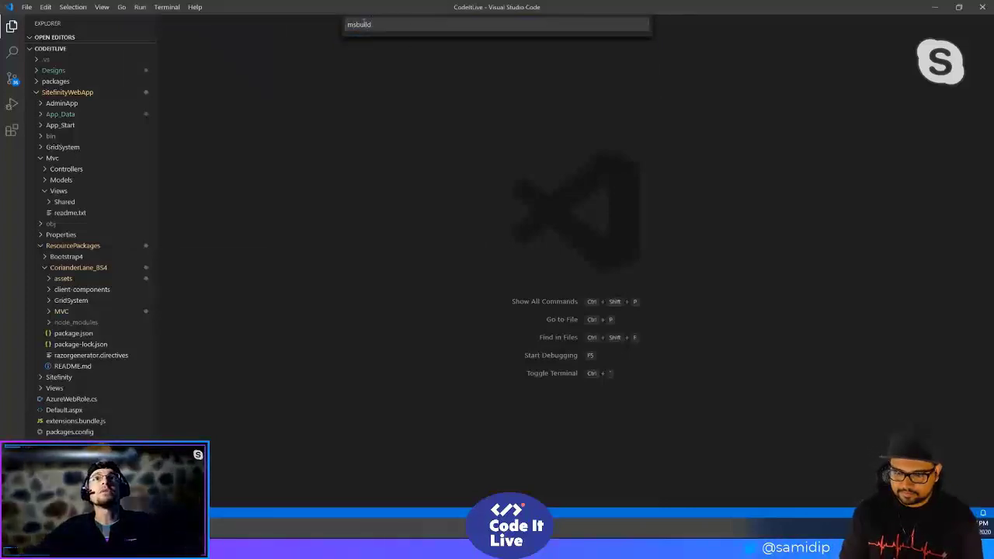
{"action": "key", "text": "ctrl+a"}
{"action": "key", "text": "BackSpace"}
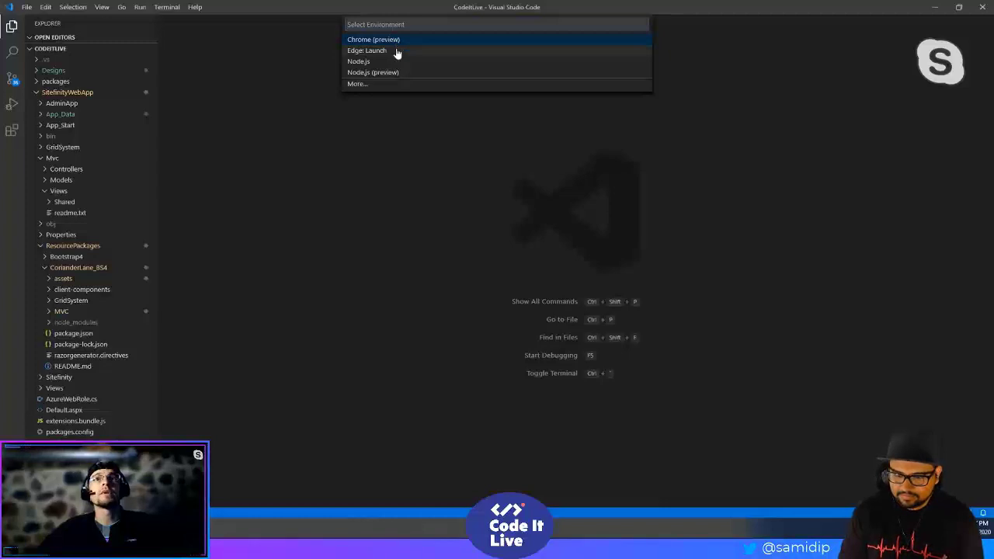
{"action": "key", "text": "Escape"}
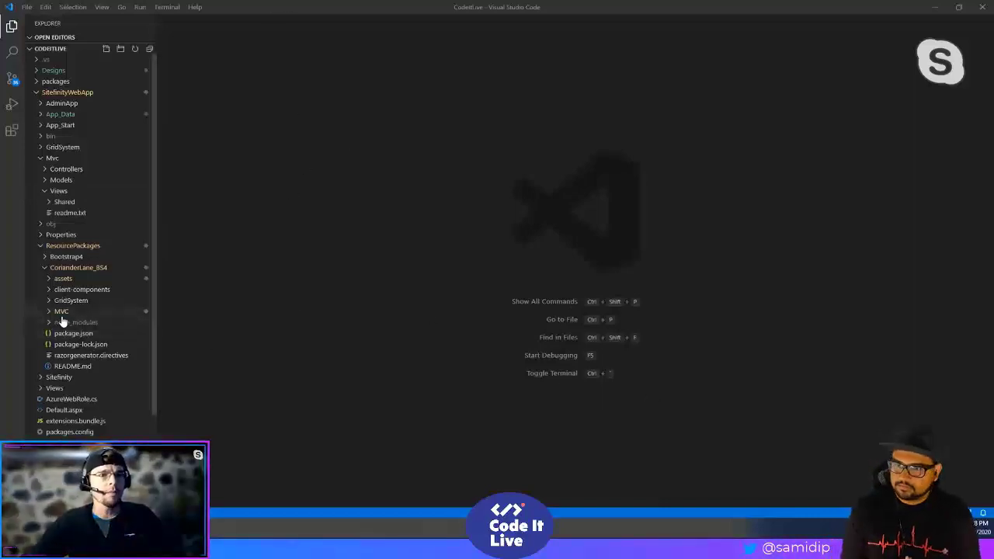
Collapse the CorianderLane_BS4, ResourcePackages, Views and Mvc folders, and minimize Visual Studio Code to return to the Home page editor.
{"action": "left_click", "coordinate": [40, 267]}
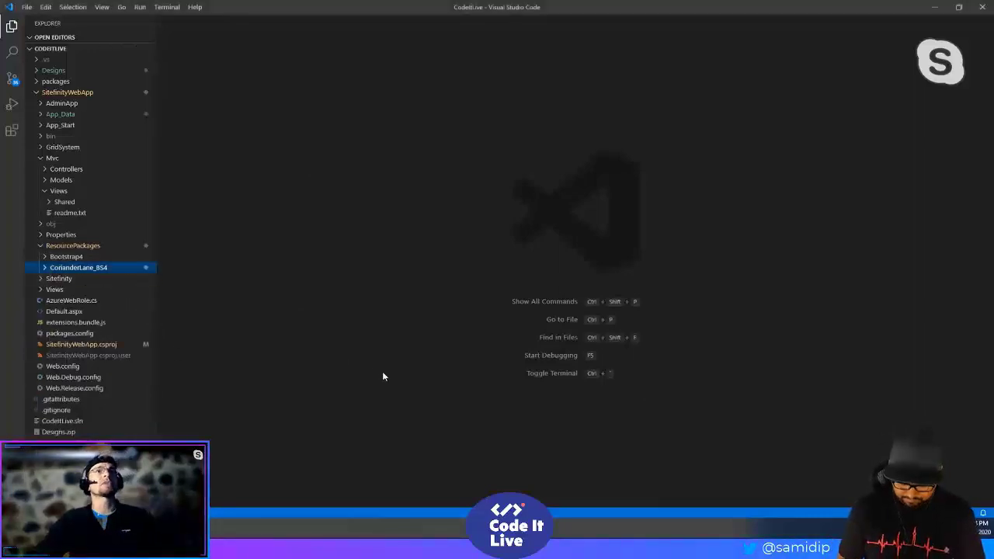
{"action": "left_click", "coordinate": [40, 246]}
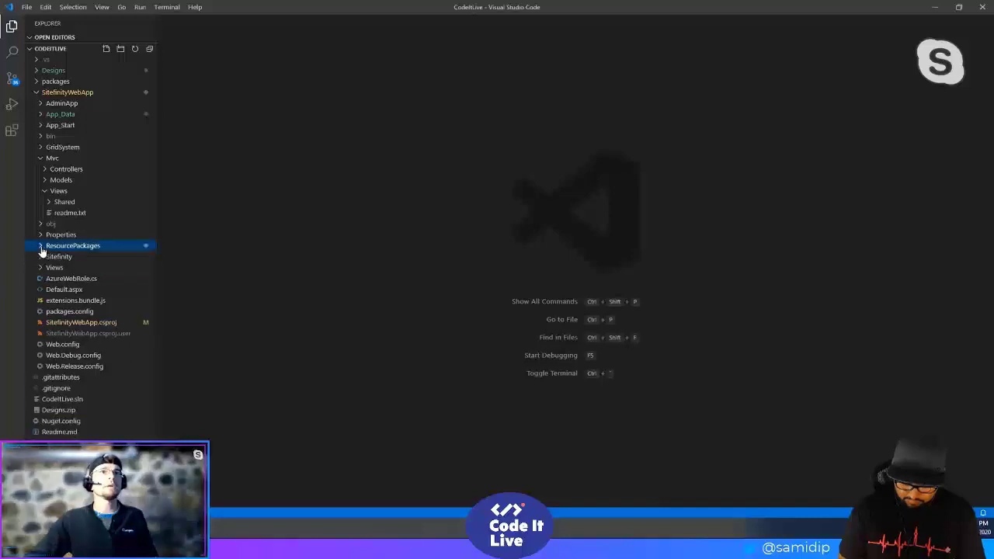
{"action": "left_click", "coordinate": [45, 190]}
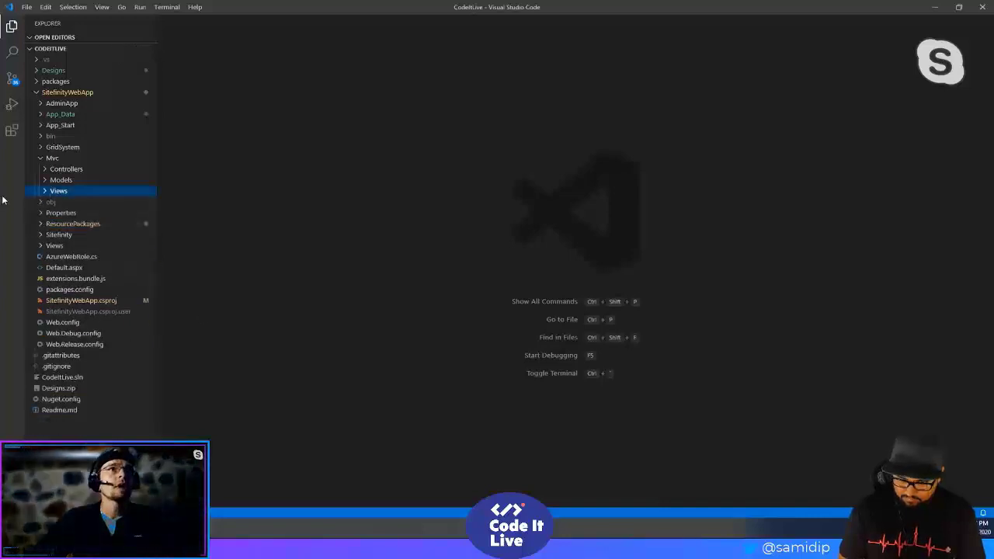
{"action": "left_click", "coordinate": [47, 159]}
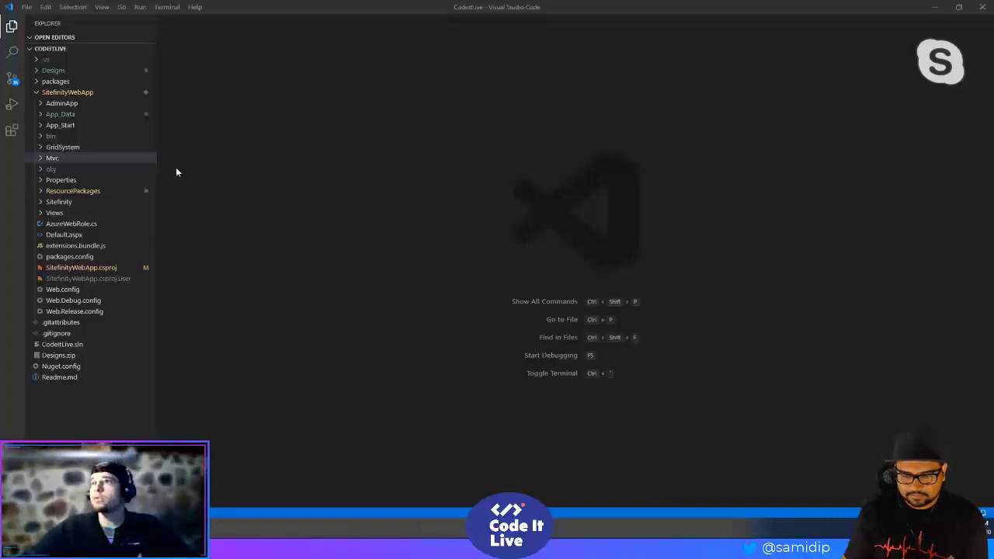
{"action": "left_click", "coordinate": [934, 7]}
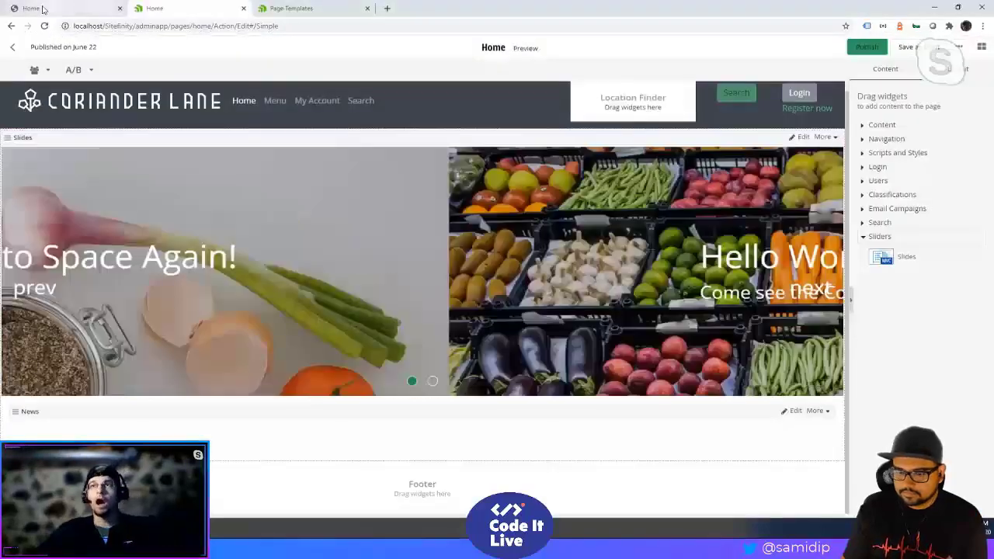
Open the live Home page with the developer tools in device emulation mode and dock them to the right.
{"action": "left_click", "coordinate": [43, 10]}
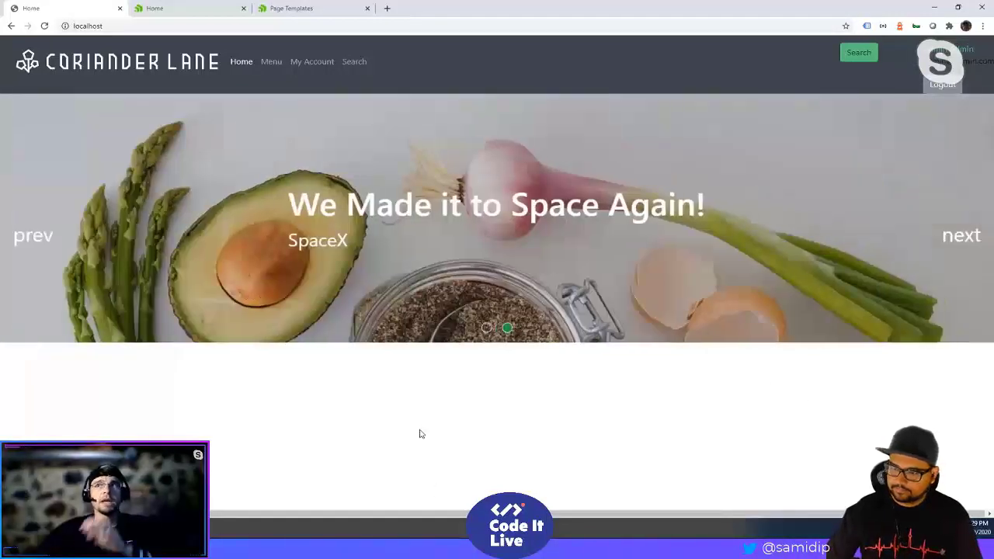
{"action": "key", "text": "F12"}
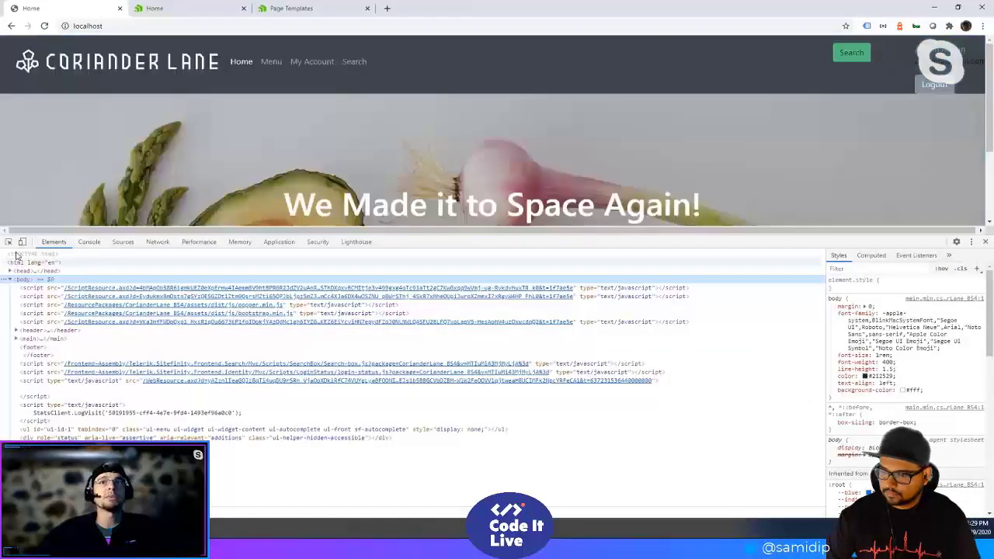
{"action": "key", "text": "ctrl+shift+m"}
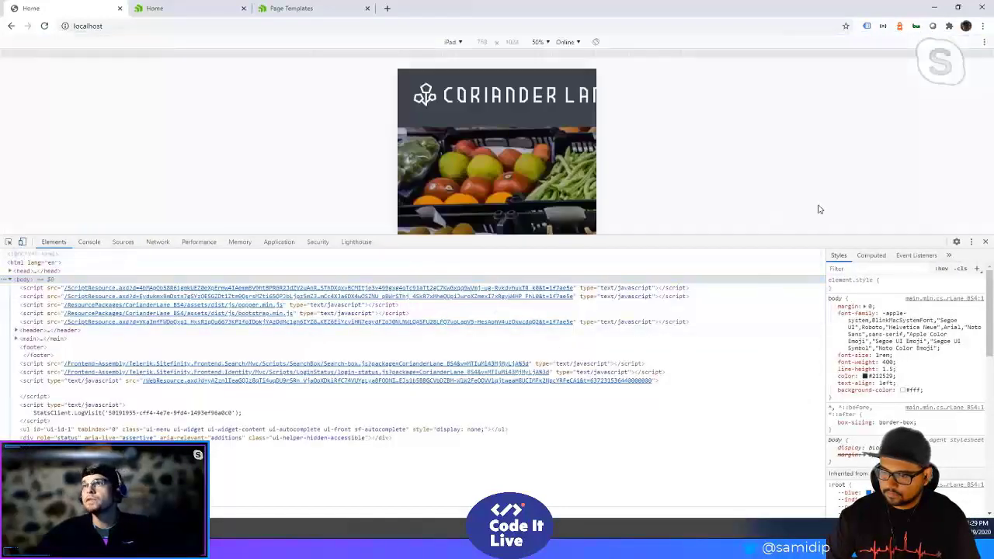
{"action": "left_click", "coordinate": [970, 242]}
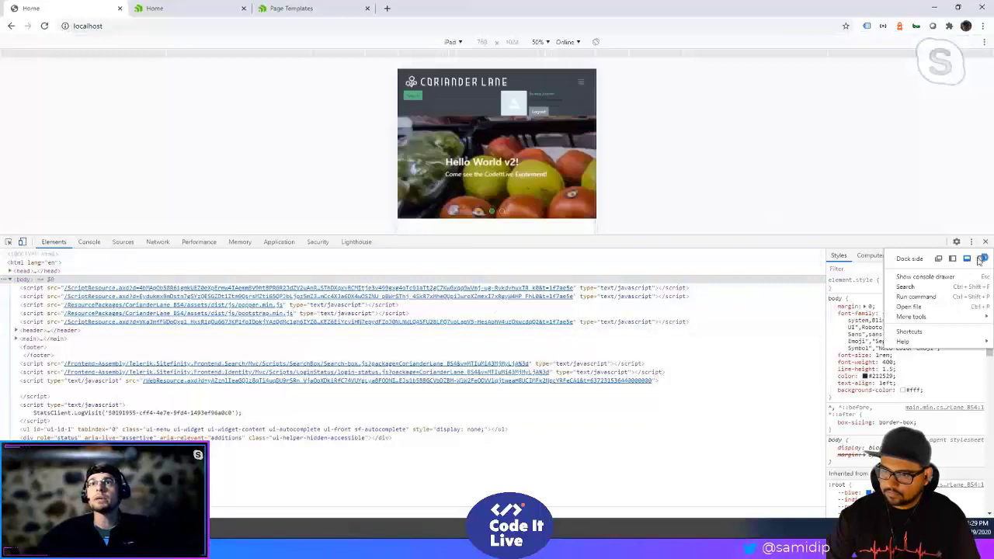
{"action": "left_click", "coordinate": [982, 259]}
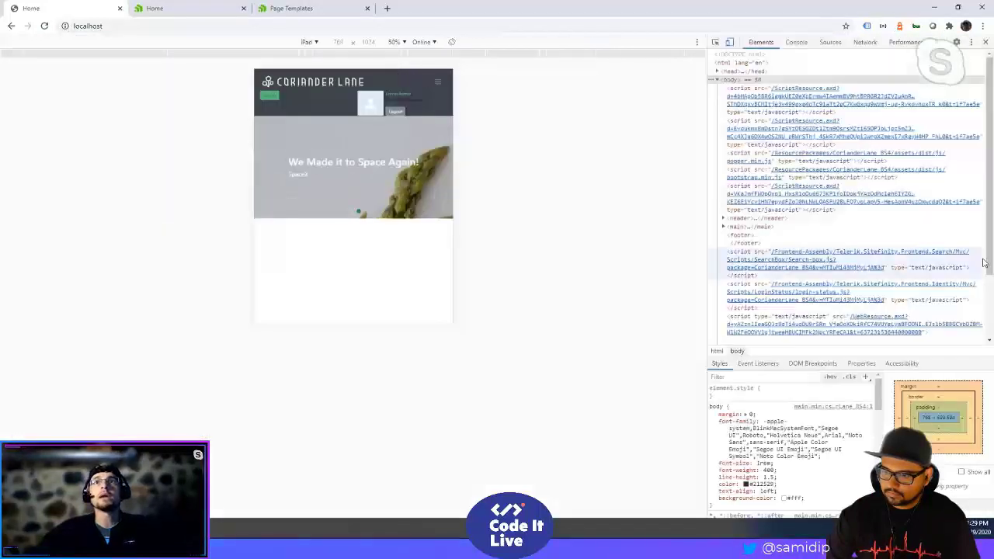
Fit the emulated view to the window, preview the live Home page as a Pixel 2 and expand its navigation menu.
{"action": "left_click", "coordinate": [396, 42]}
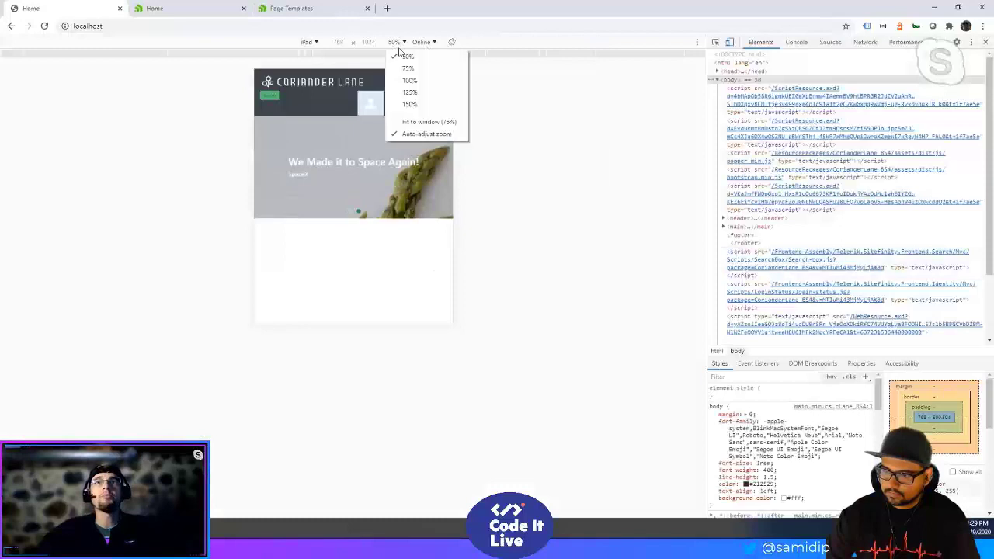
{"action": "left_click", "coordinate": [419, 124]}
{"action": "left_click", "coordinate": [313, 42]}
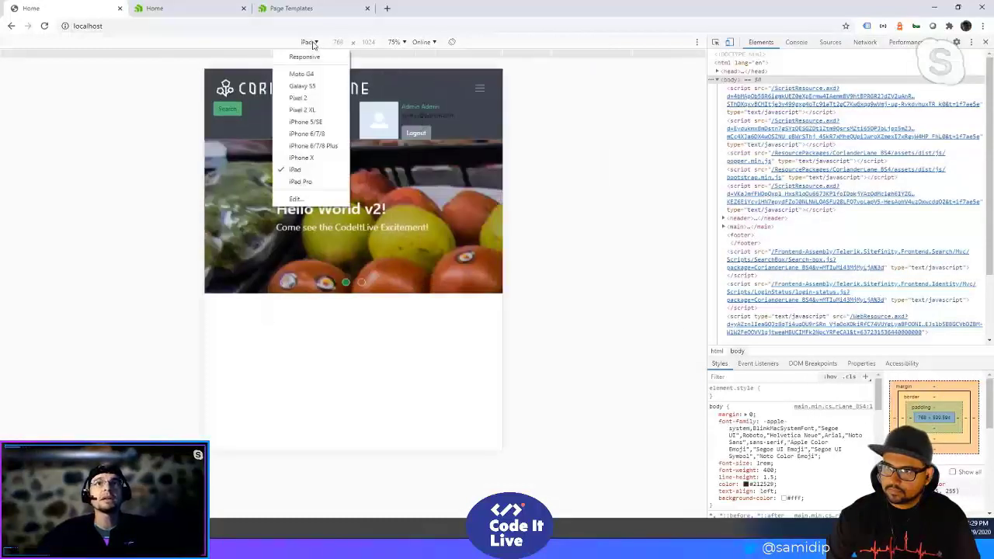
{"action": "left_click", "coordinate": [318, 99]}
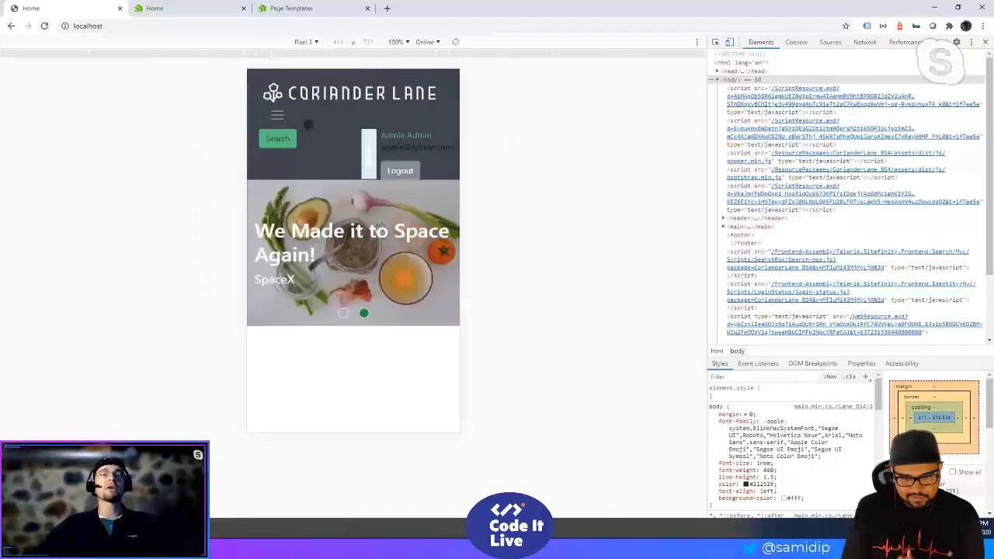
{"action": "left_click", "coordinate": [277, 116]}
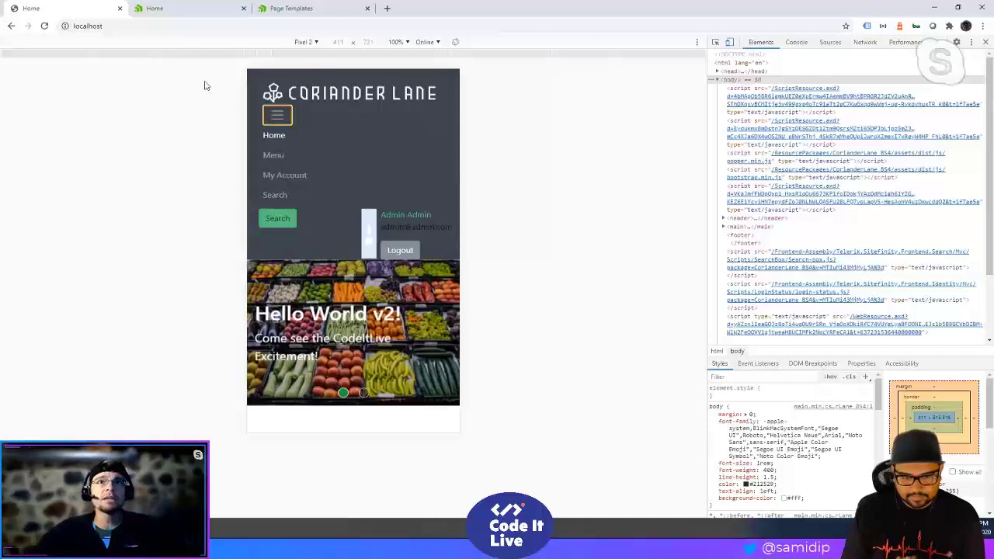
Return to the Sitefinity backend, open the Pages list and go to the custom fields from its page settings.
{"action": "key", "text": "alt+Tab"}
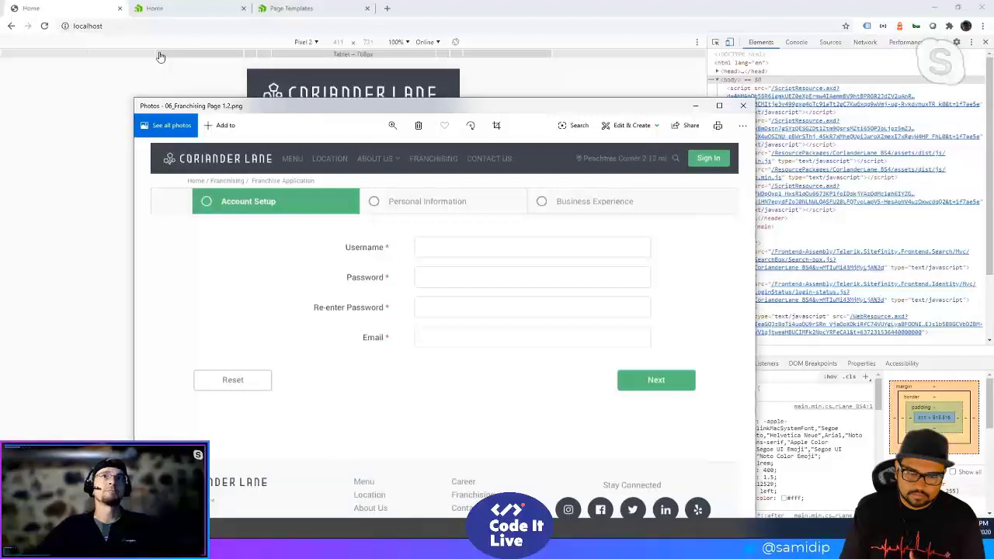
{"action": "left_click", "coordinate": [214, 16]}
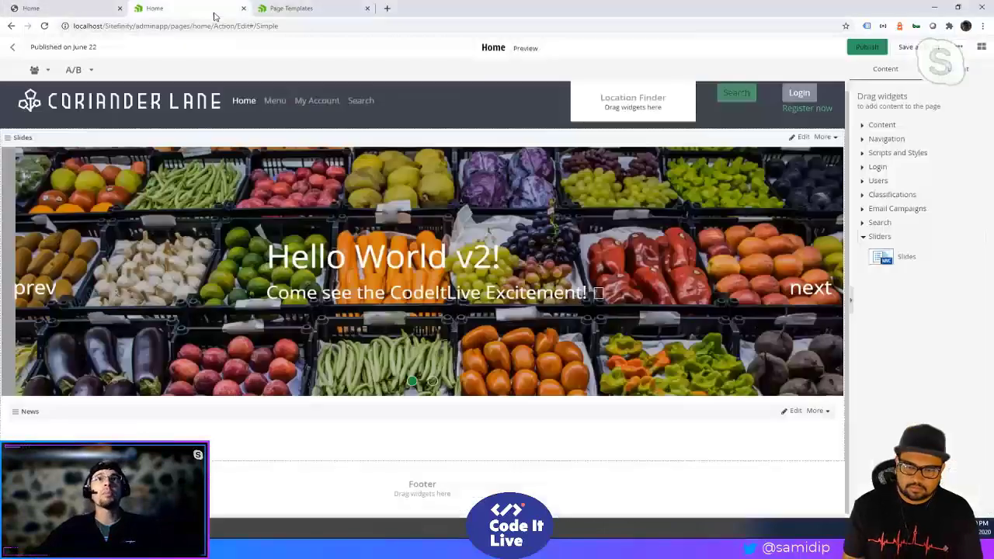
{"action": "left_click", "coordinate": [311, 9]}
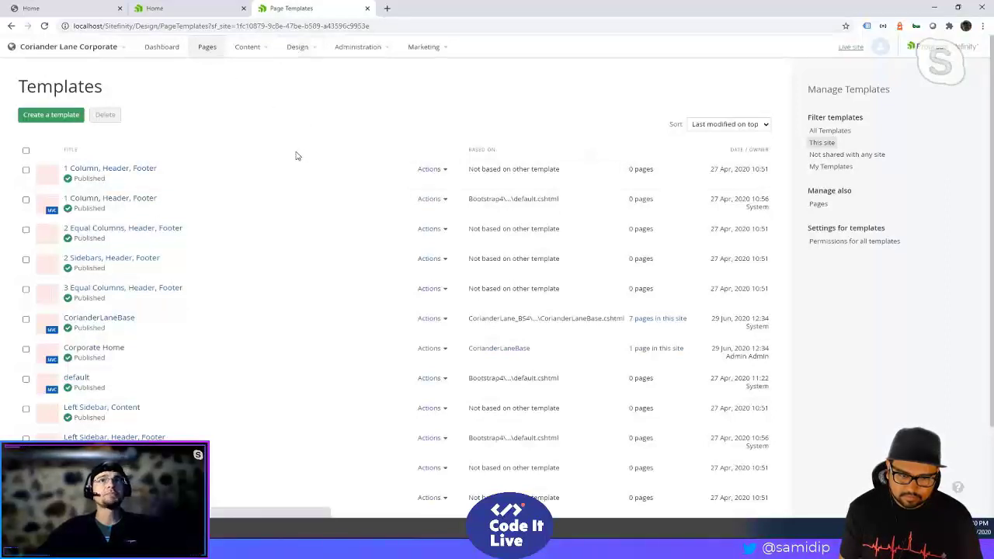
{"action": "left_click", "coordinate": [207, 48]}
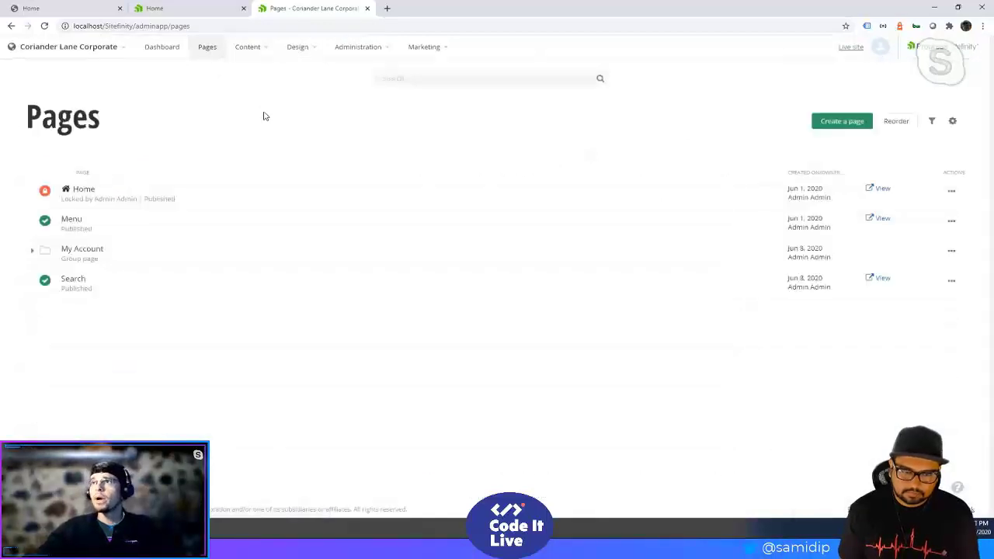
{"action": "left_click", "coordinate": [951, 122]}
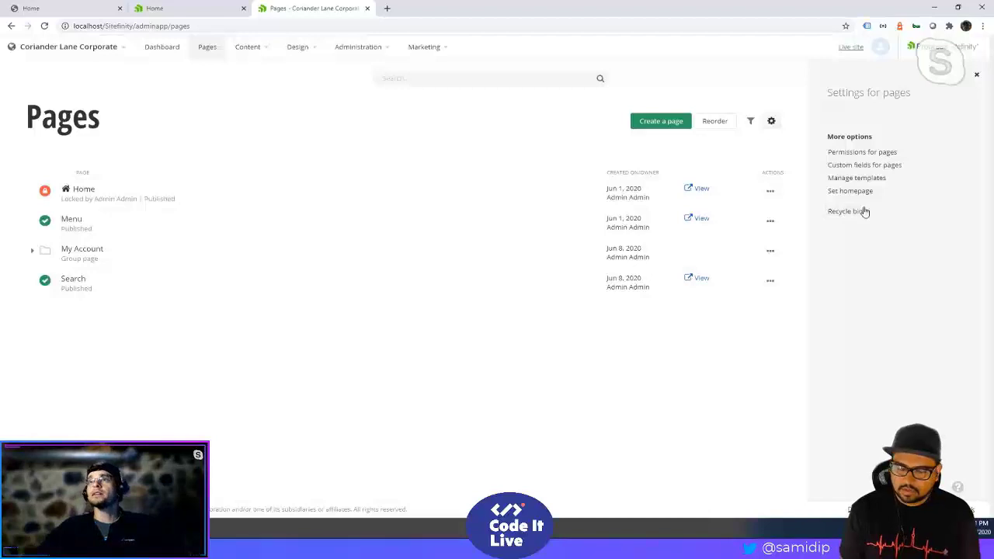
{"action": "left_click", "coordinate": [865, 165]}
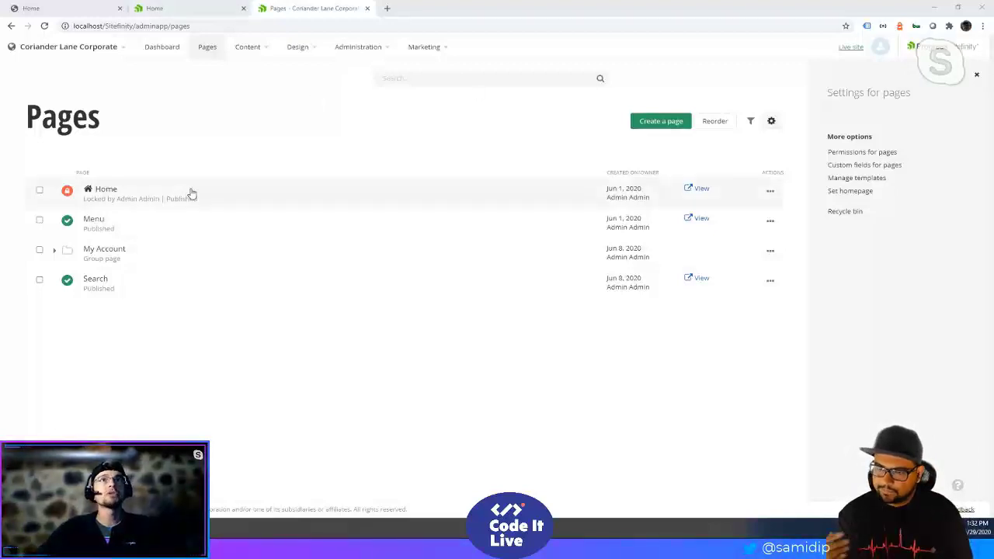
Open the Home page for editing and examine the navigation, URL and search engine settings in its title and properties.
{"action": "key", "text": "F5"}
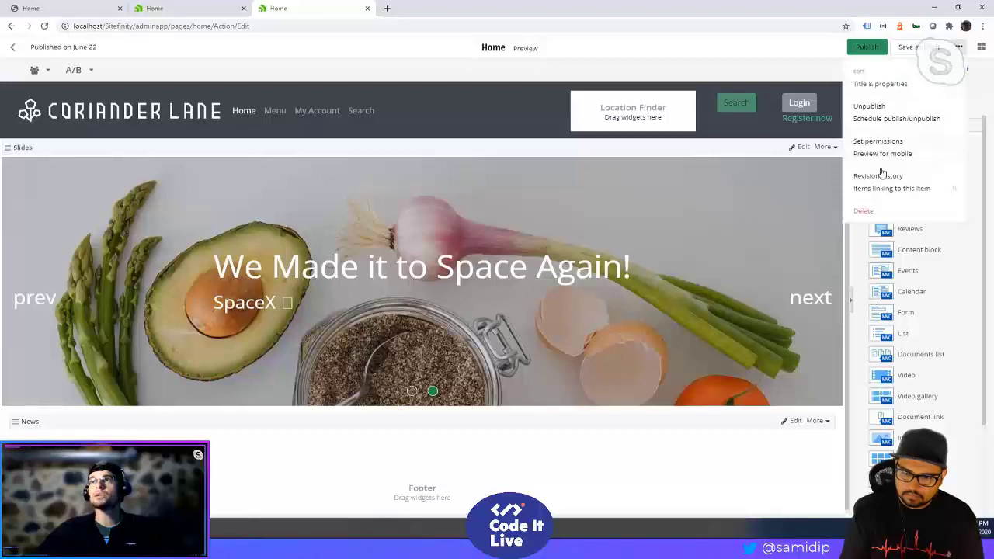
{"action": "left_click", "coordinate": [885, 87]}
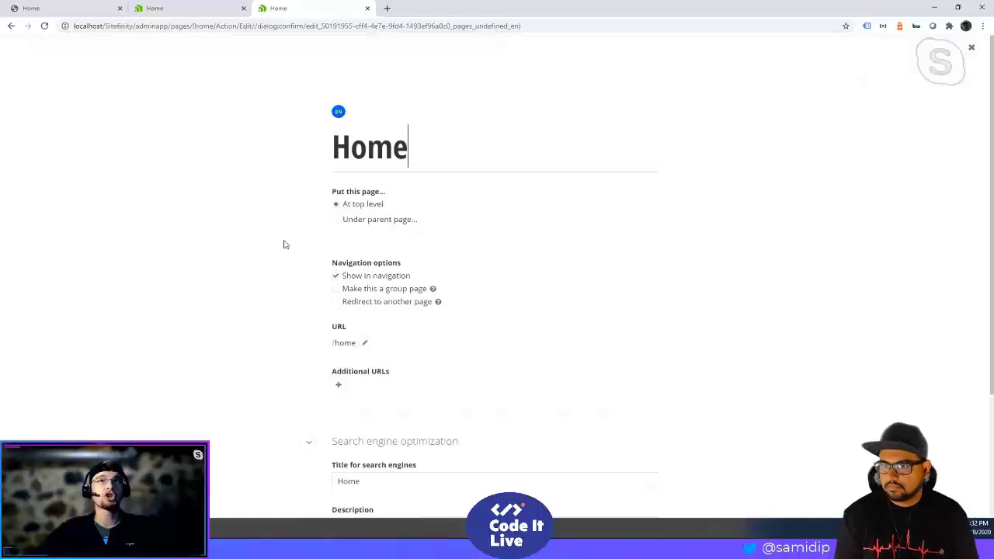
{"action": "scroll", "coordinate": [342, 235], "scroll_direction": "down", "scroll_amount": 1}
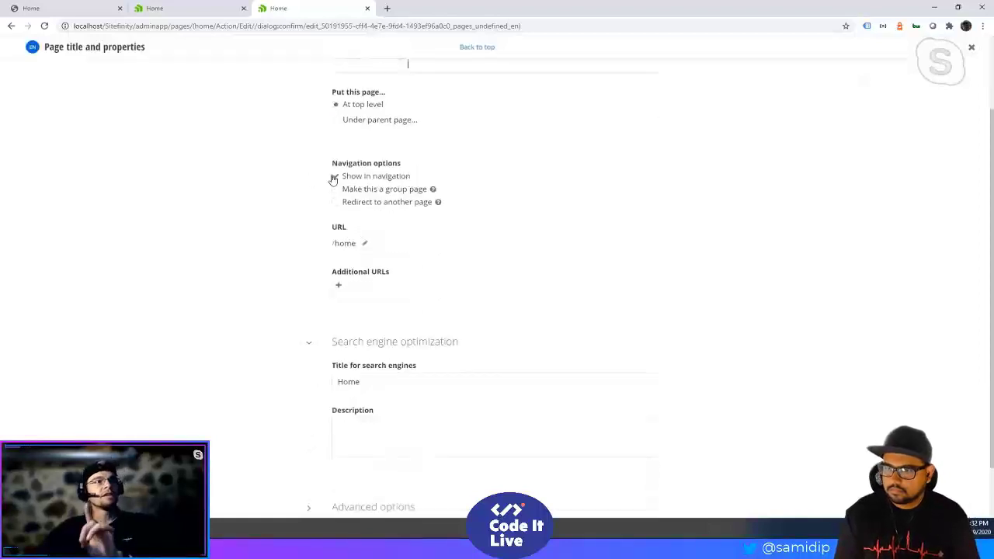
{"action": "left_click", "coordinate": [373, 177]}
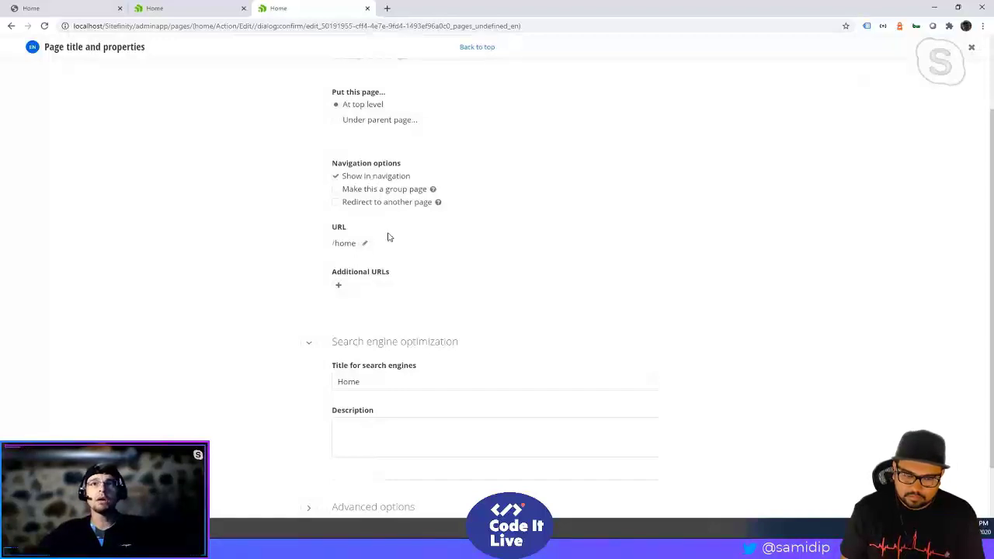
{"action": "scroll", "coordinate": [411, 271], "scroll_direction": "down", "scroll_amount": 1}
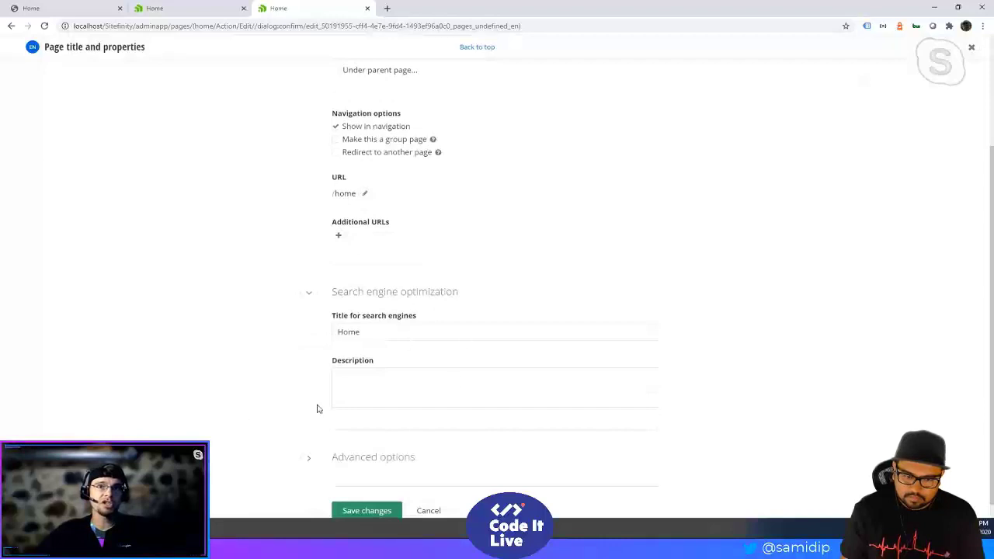
{"action": "scroll", "coordinate": [433, 333], "scroll_direction": "down", "scroll_amount": 1}
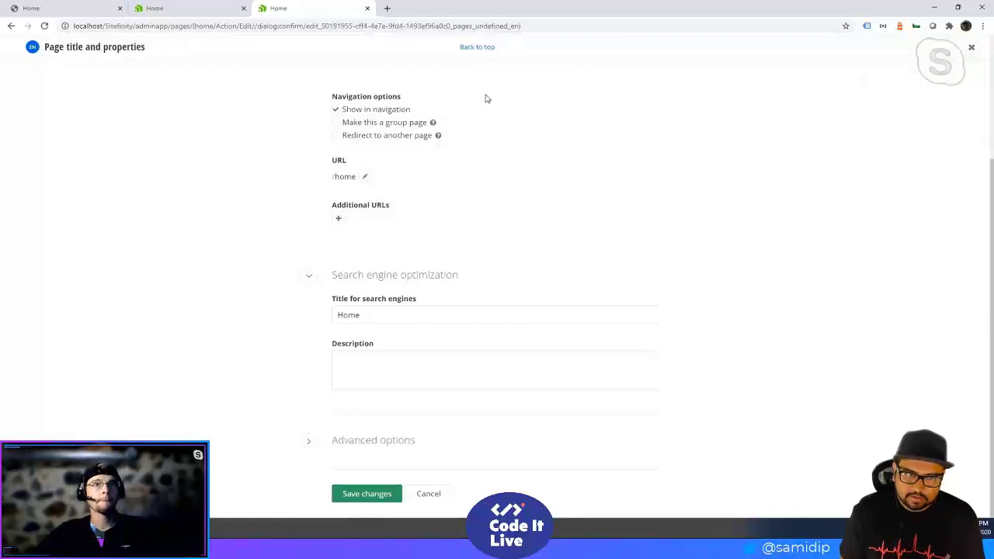
Expand the Home page's advanced options and examine the search indexing, caching, canonical URL and head tag settings.
{"action": "left_click", "coordinate": [308, 440]}
{"action": "scroll", "coordinate": [803, 171], "scroll_direction": "down", "scroll_amount": 3}
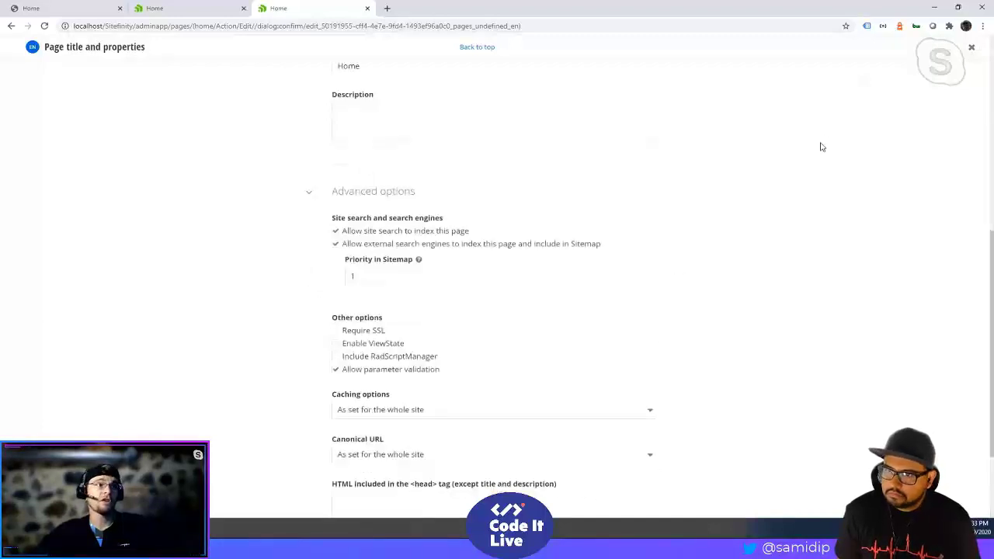
{"action": "scroll", "coordinate": [820, 147], "scroll_direction": "down", "scroll_amount": 1}
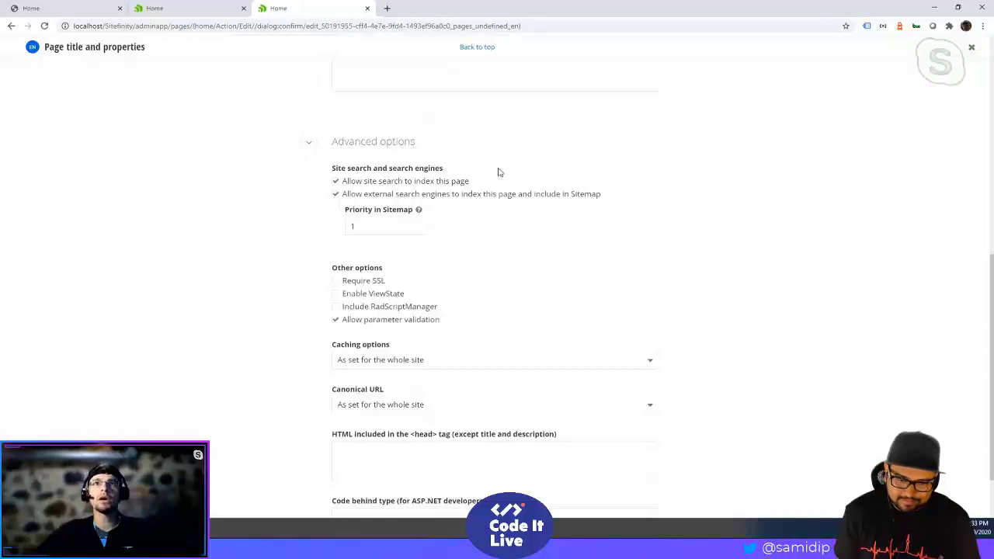
{"action": "left_click", "coordinate": [336, 183]}
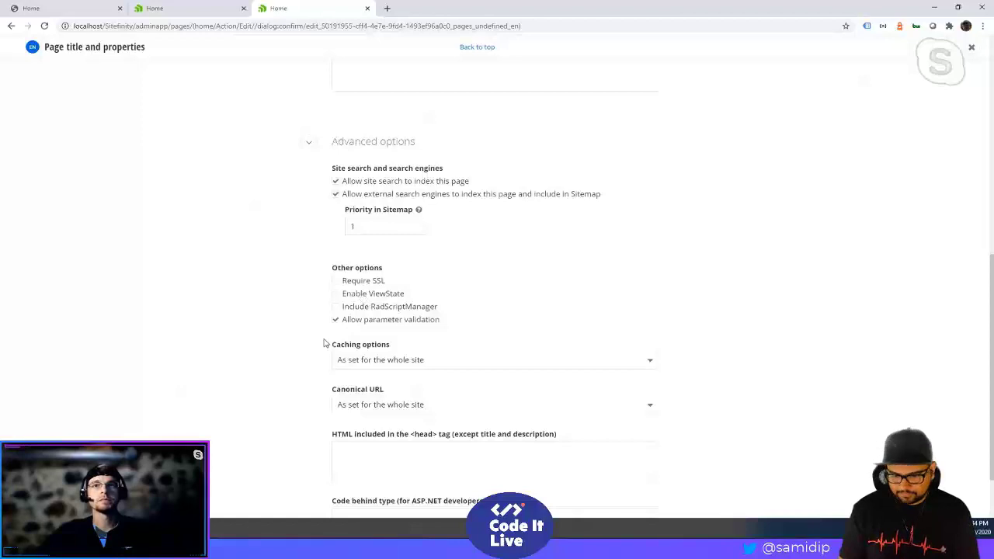
{"action": "scroll", "coordinate": [188, 225], "scroll_direction": "down", "scroll_amount": 2}
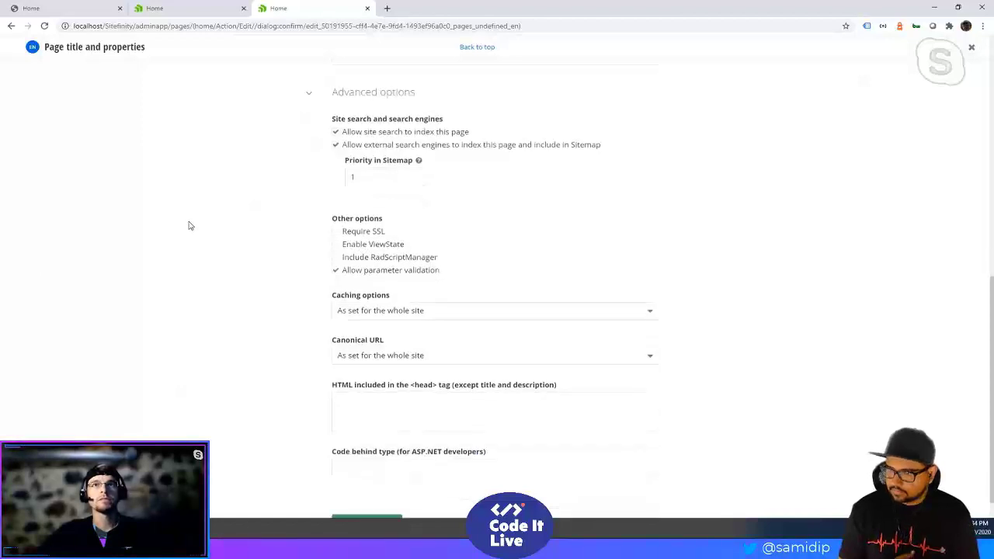
{"action": "scroll", "coordinate": [188, 226], "scroll_direction": "up", "scroll_amount": 6}
{"action": "scroll", "coordinate": [188, 226], "scroll_direction": "up", "scroll_amount": 2}
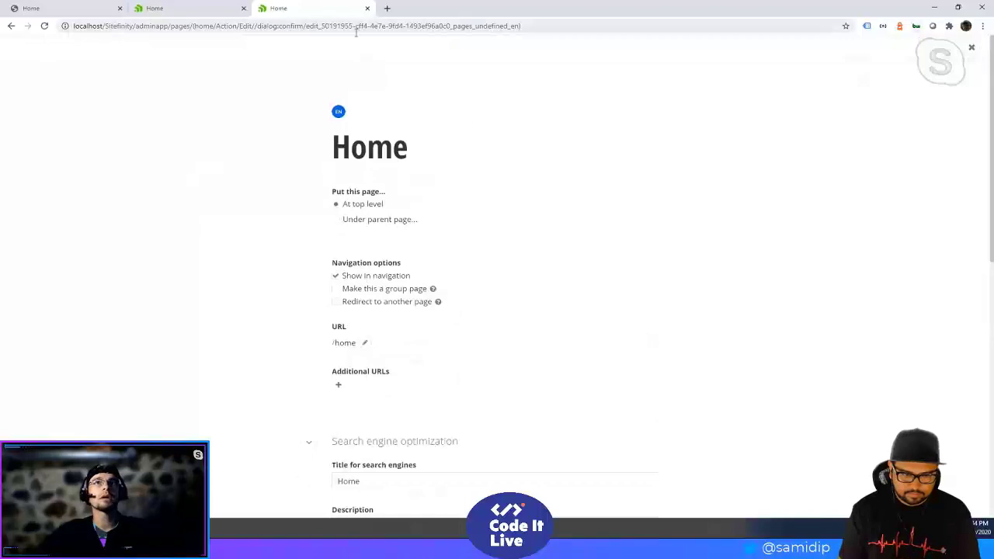
Exit the Home page editor, discarding unsaved changes, and open the custom fields for pages.
{"action": "left_click", "coordinate": [211, 16]}
{"action": "left_click", "coordinate": [295, 12]}
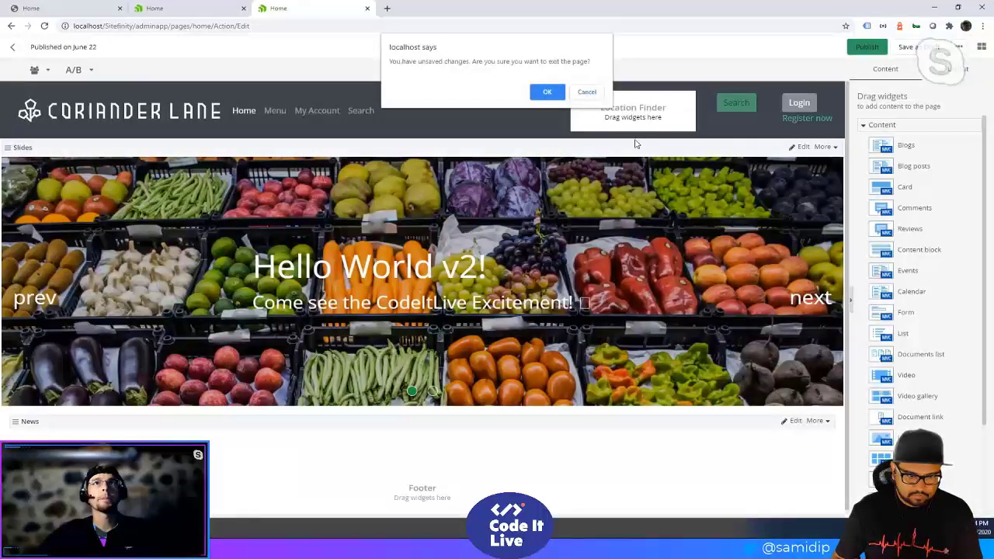
{"action": "left_click", "coordinate": [543, 92]}
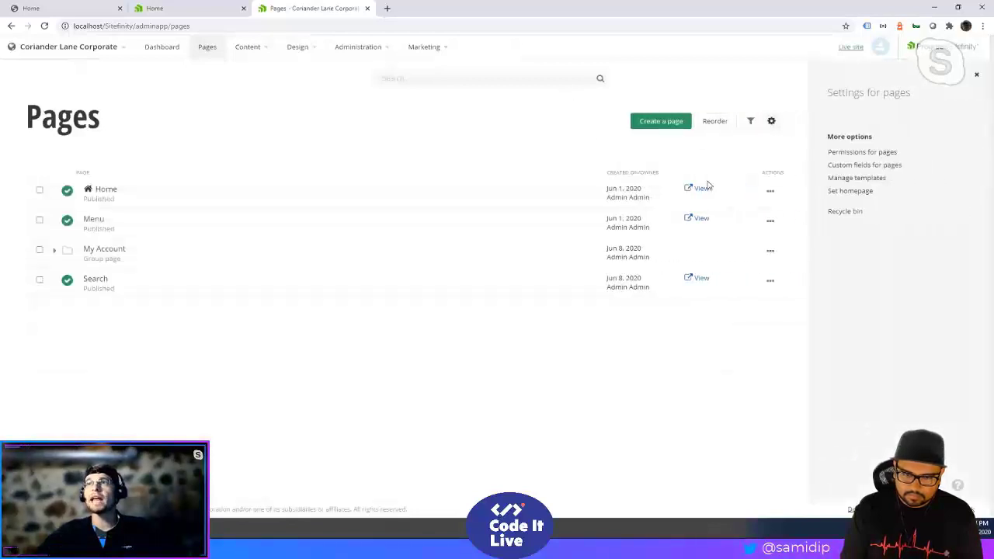
{"action": "left_click", "coordinate": [872, 165]}
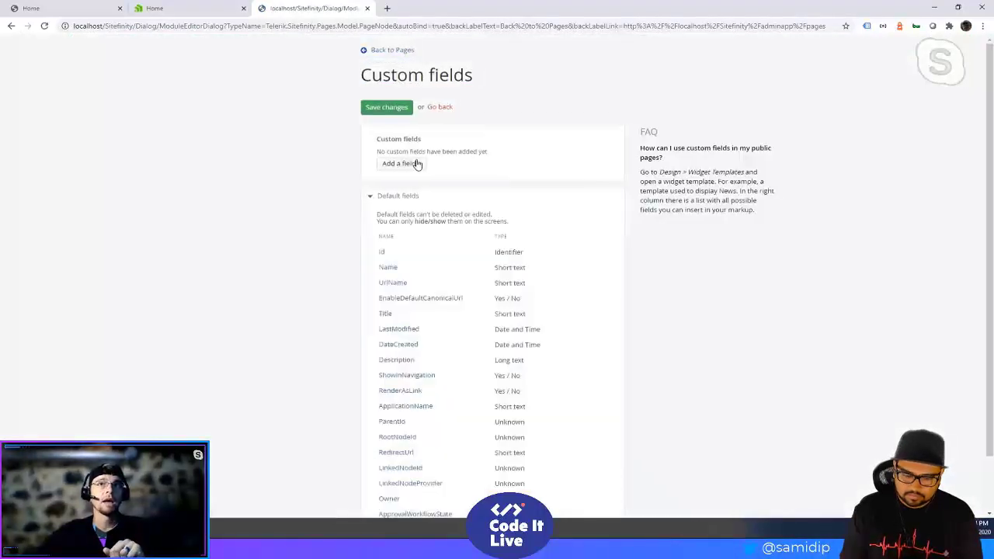
Start a new custom field for pages and examine the OpenGraph fields offered by the Social media (OpenGraph) type.
{"action": "left_click", "coordinate": [389, 166]}
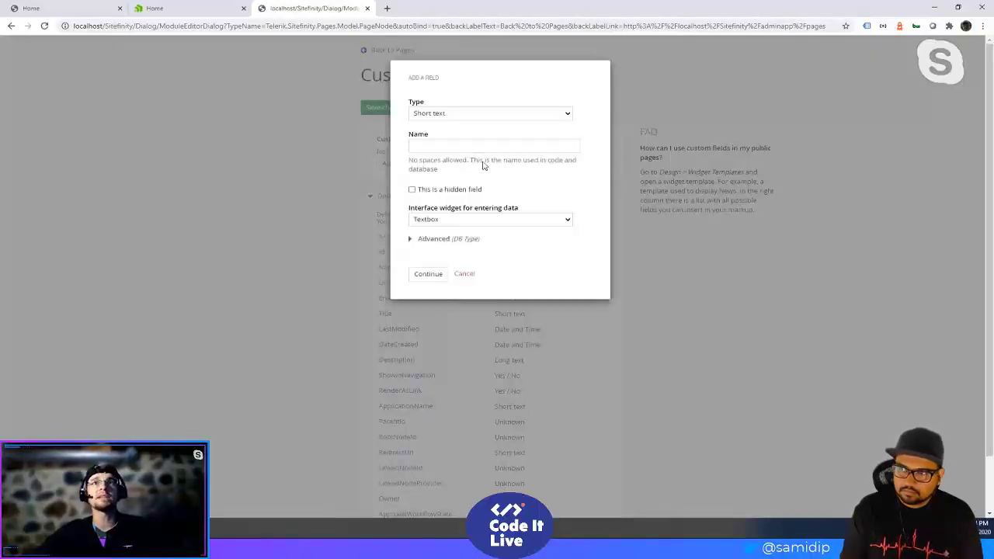
{"action": "left_click", "coordinate": [501, 115]}
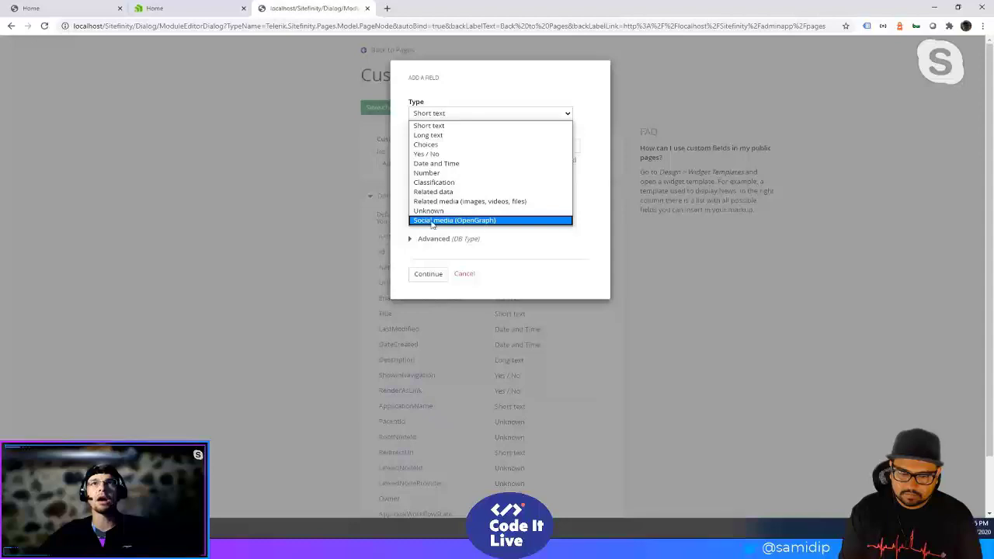
{"action": "left_click", "coordinate": [484, 224]}
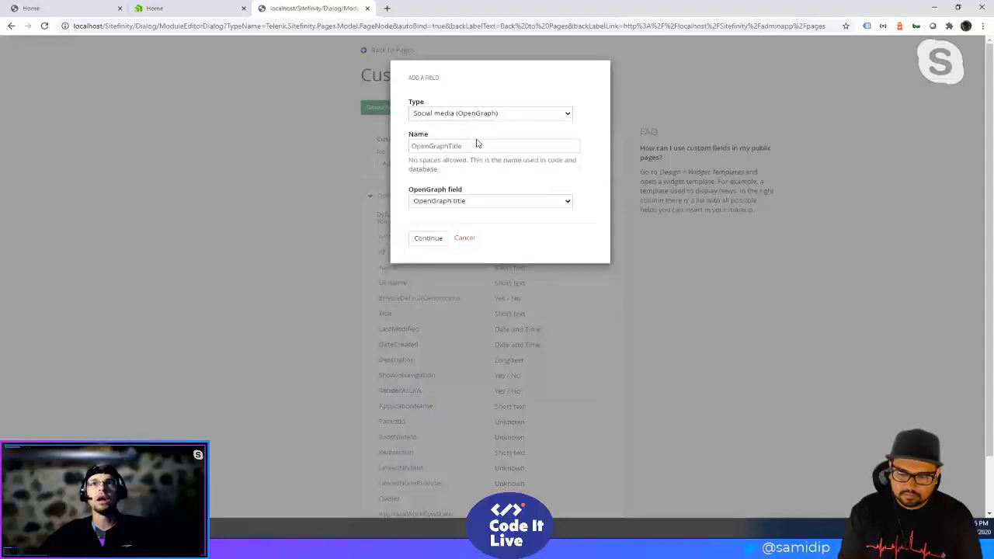
{"action": "left_click", "coordinate": [478, 204]}
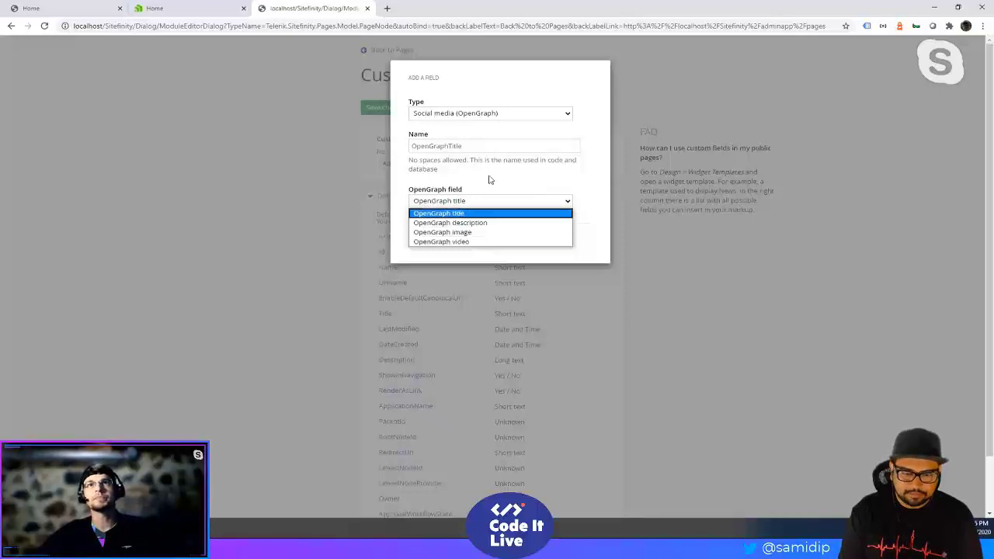
Set the new field's type to Yes / No, name it HideInDesktopNav and continue to its settings.
{"action": "left_click", "coordinate": [484, 115]}
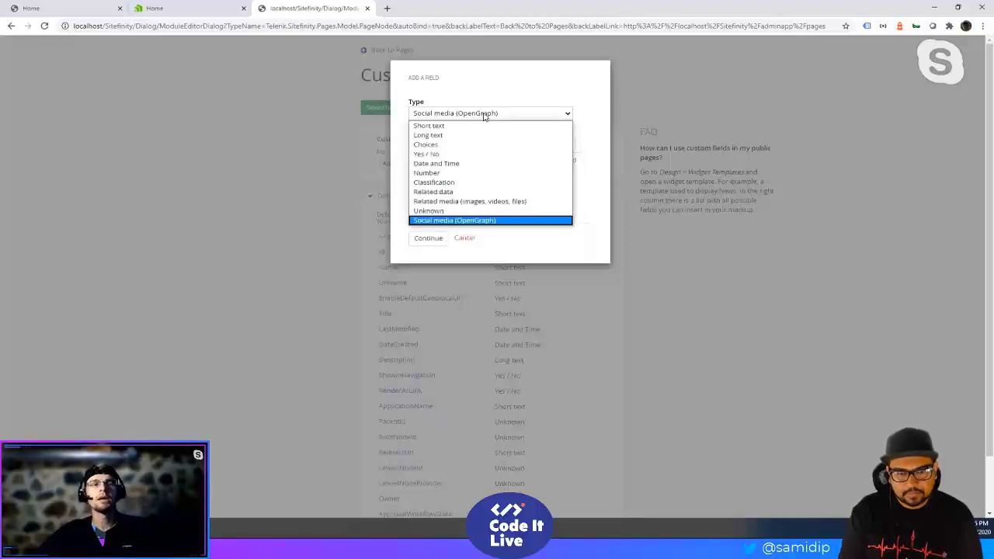
{"action": "left_click", "coordinate": [458, 155]}
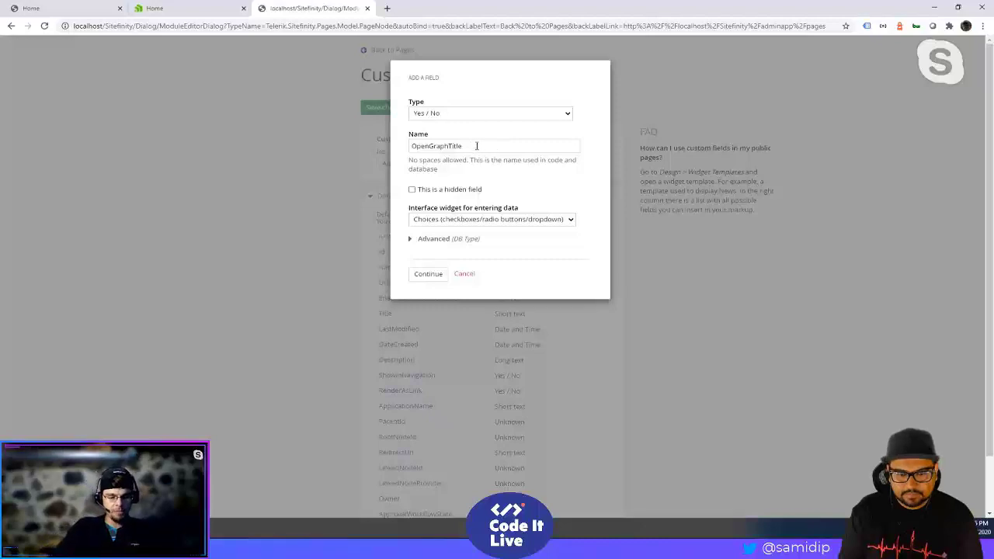
{"action": "left_click_drag", "start_coordinate": [476, 146], "coordinate": [143, 102]}
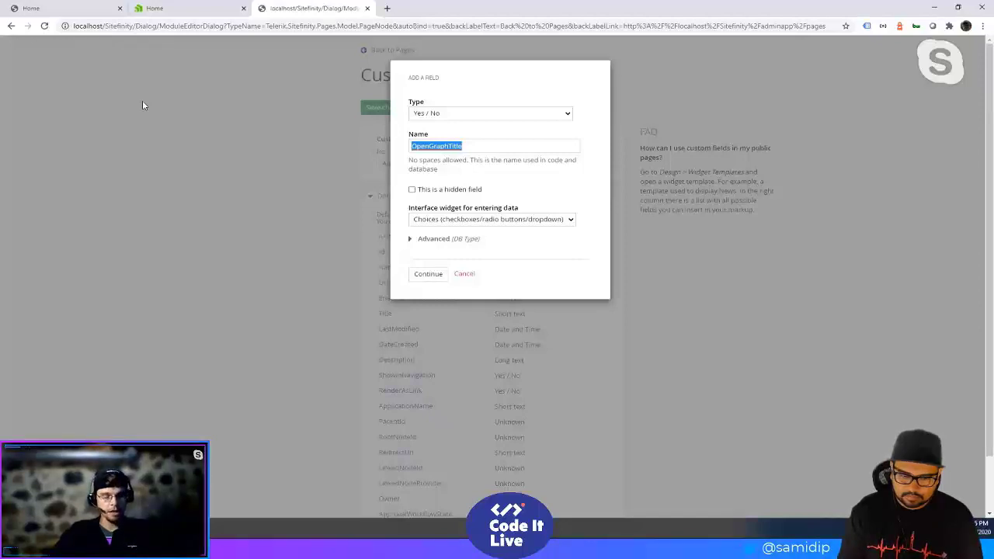
{"action": "type", "text": "Hide"}
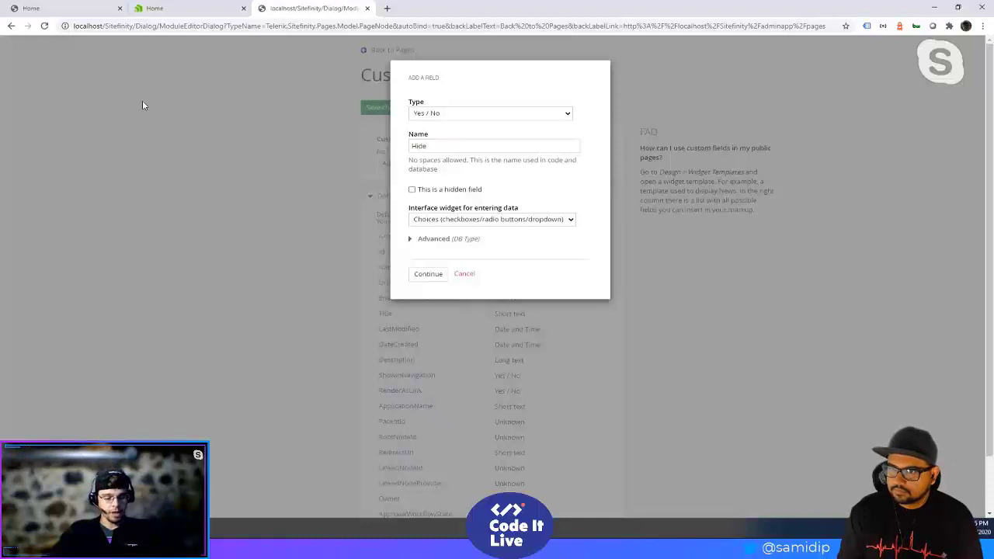
{"action": "type", "text": "In"}
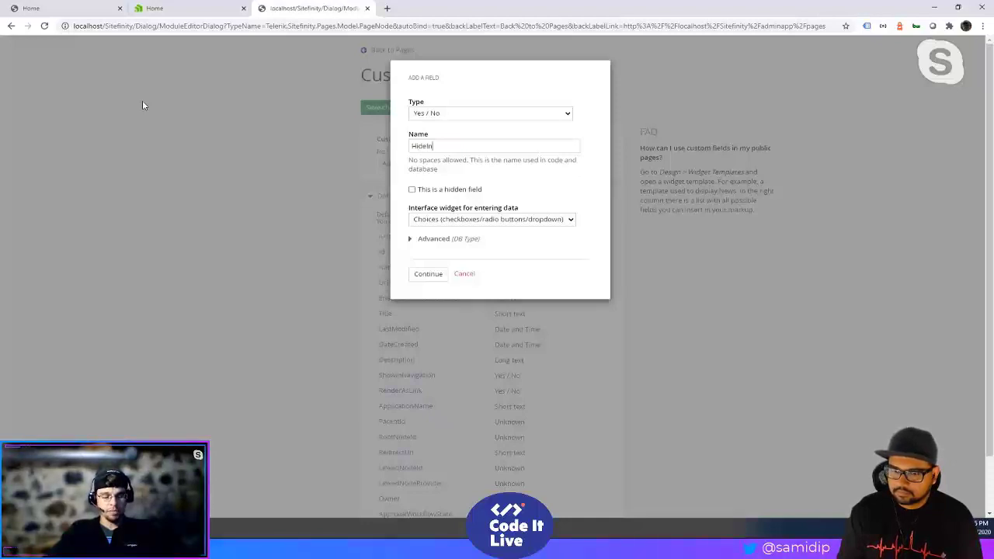
{"action": "type", "text": "DesktopNav"}
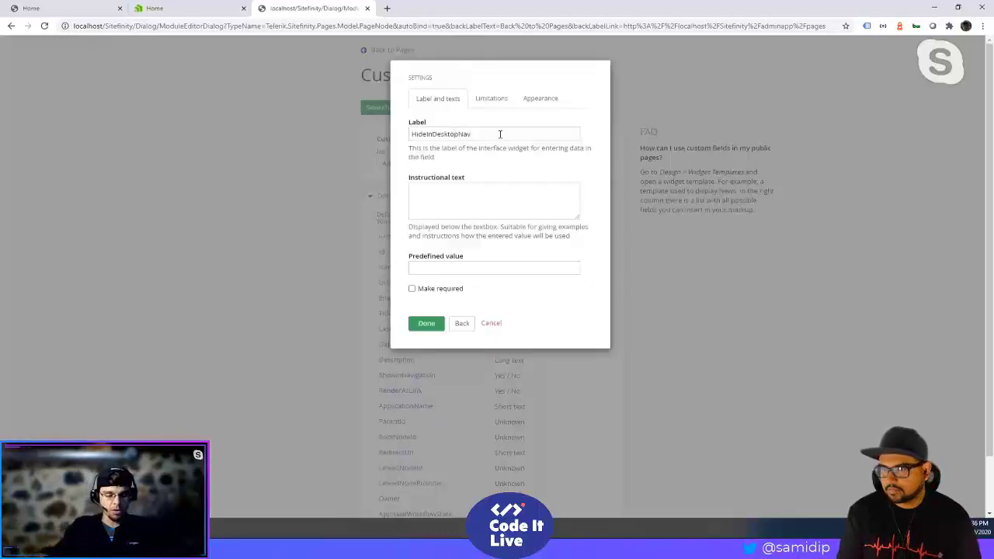
Replace the field's label with "Hide Page in Desktop Mode".
{"action": "left_click_drag", "start_coordinate": [499, 133], "coordinate": [275, 118]}
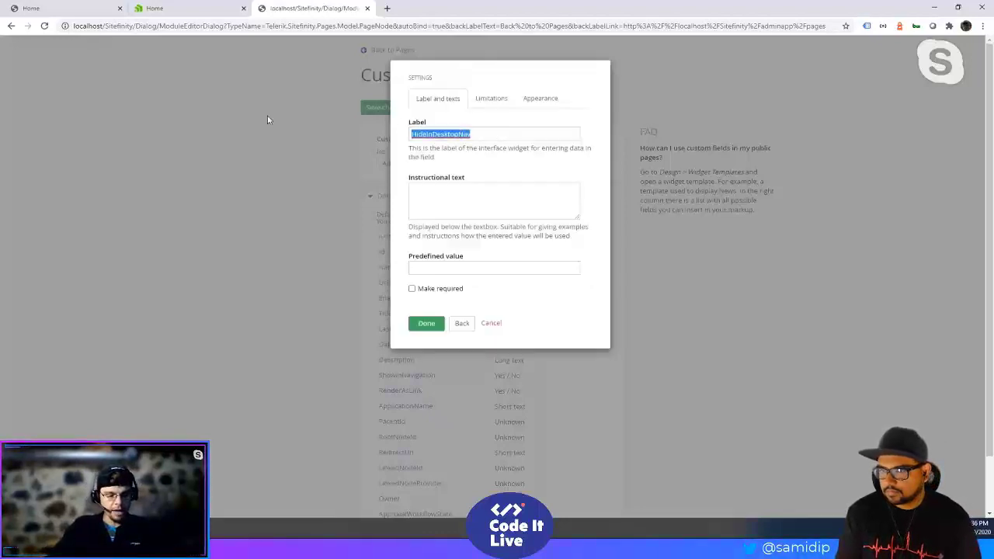
{"action": "type", "text": "Hide "}
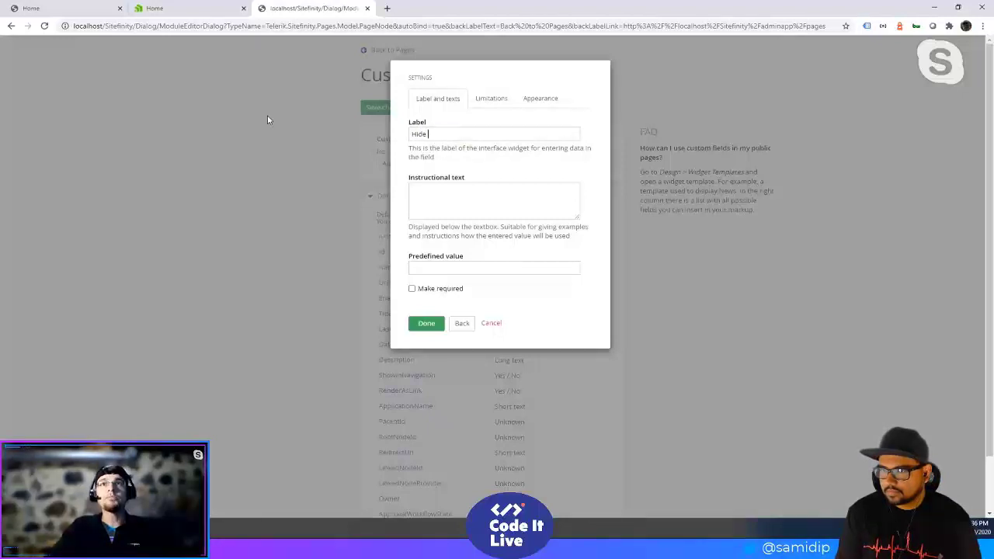
{"action": "type", "text": "Pag"}
{"action": "key", "text": "BackSpace"}
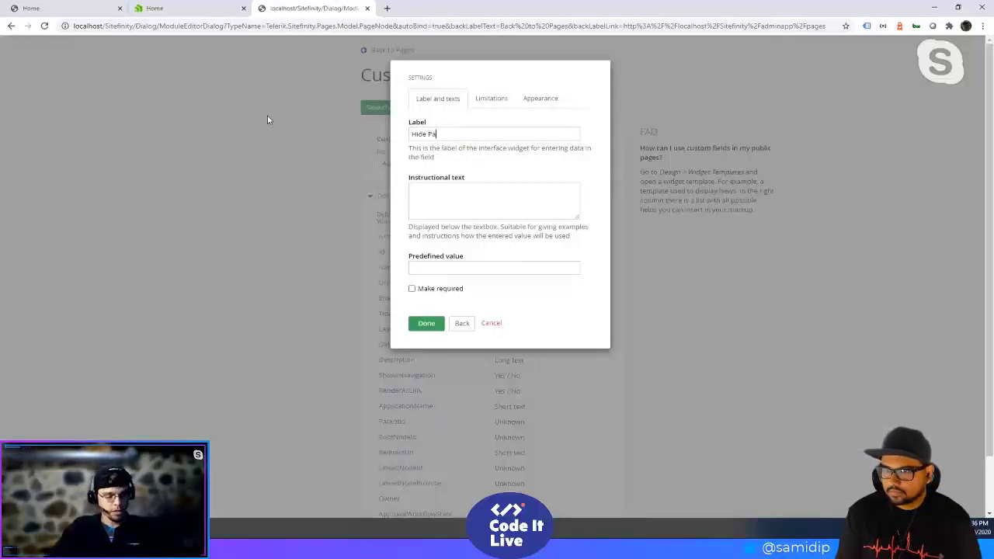
{"action": "type", "text": "ge in D"}
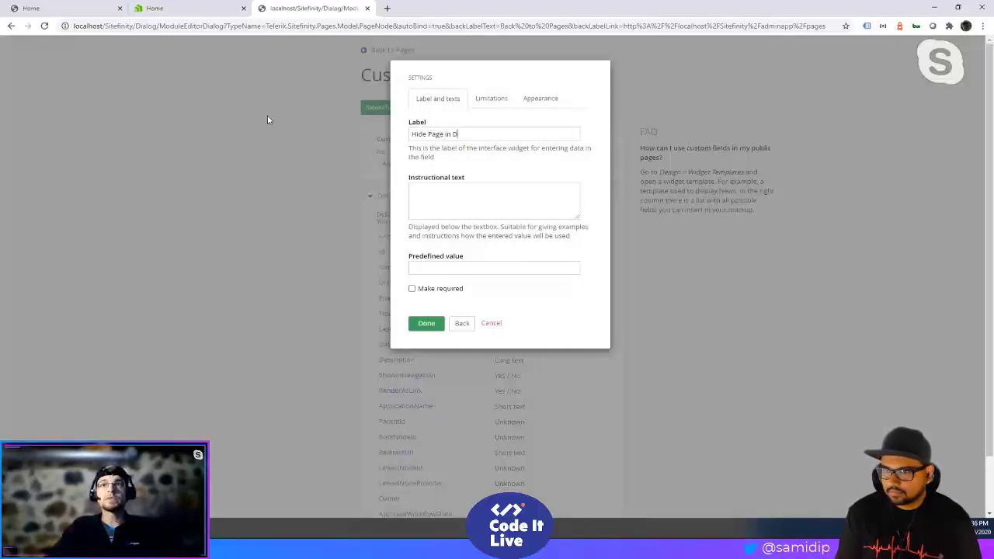
{"action": "type", "text": "esktop "}
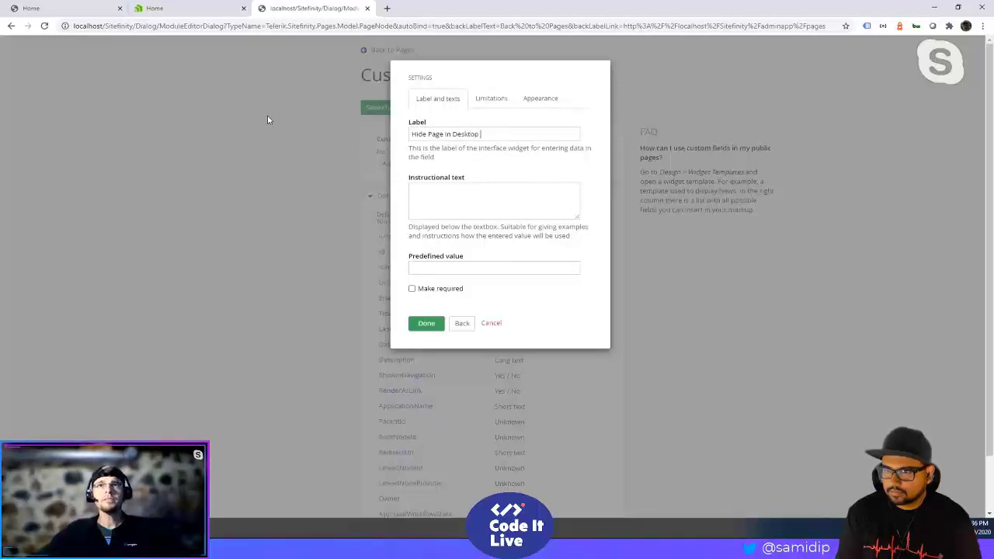
{"action": "type", "text": "Mode"}
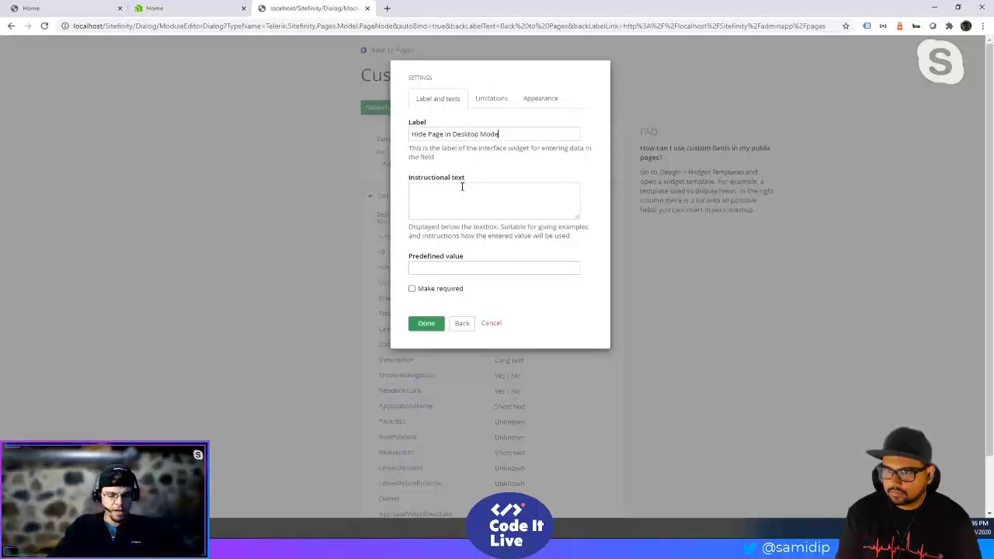
Enter the instructional text "This hides the page when check in the desktop mode of navigation" and set the predefined value to False.
{"action": "type", "text": "This"}
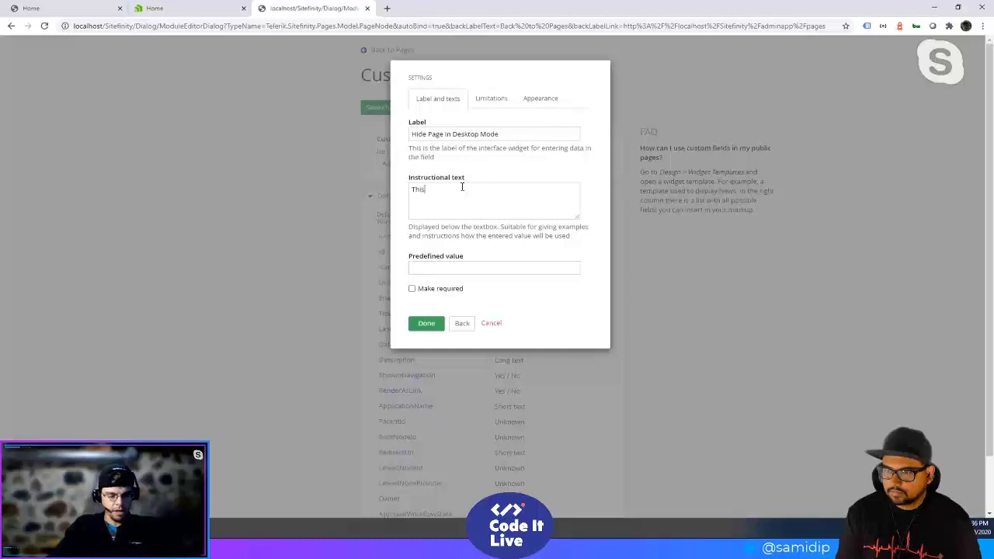
{"action": "type", "text": " hides the"}
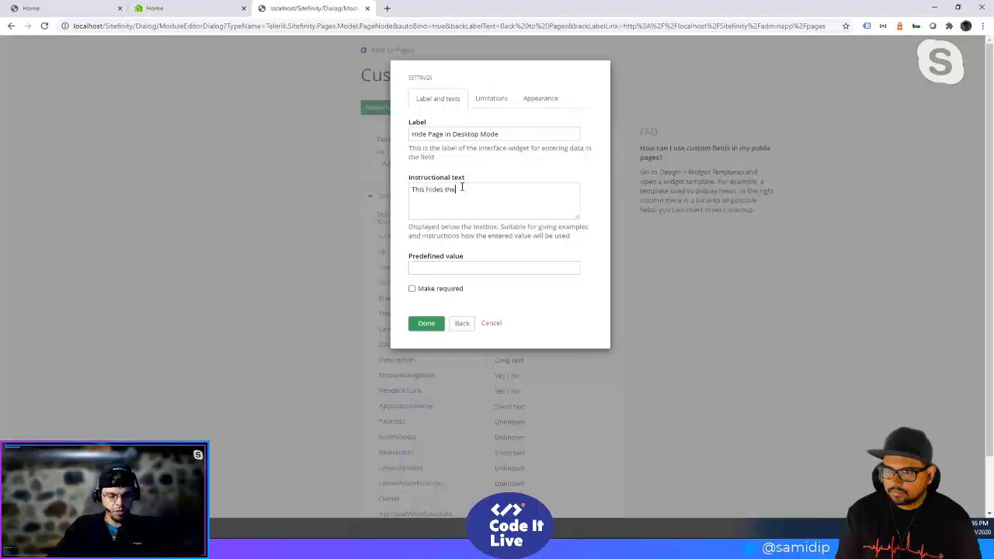
{"action": "type", "text": " page whe"}
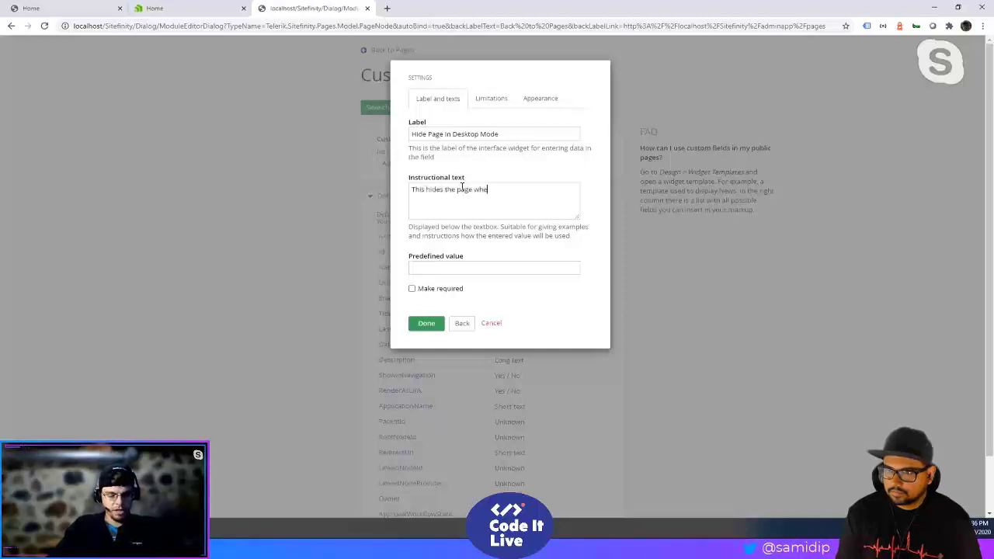
{"action": "type", "text": "n check in"}
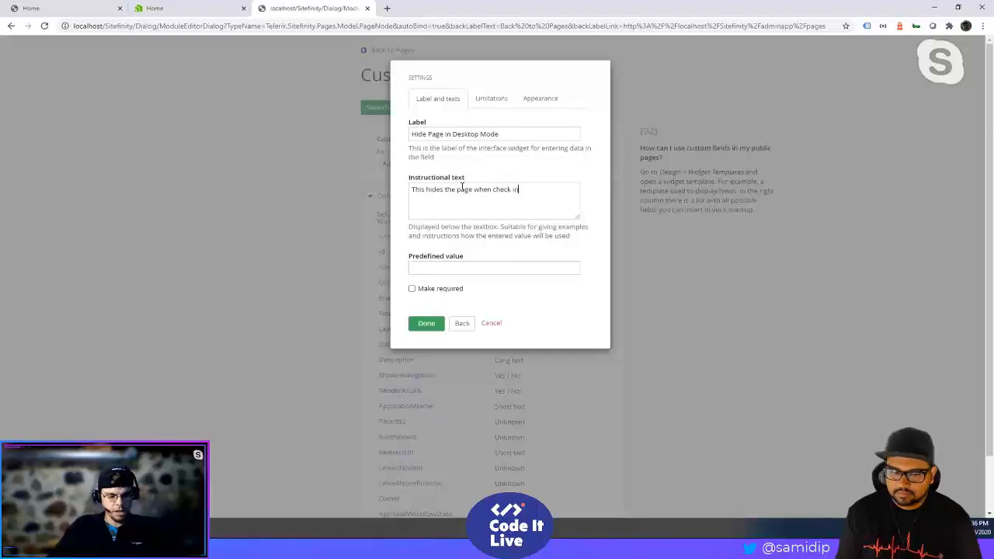
{"action": "type", "text": " the deskt"}
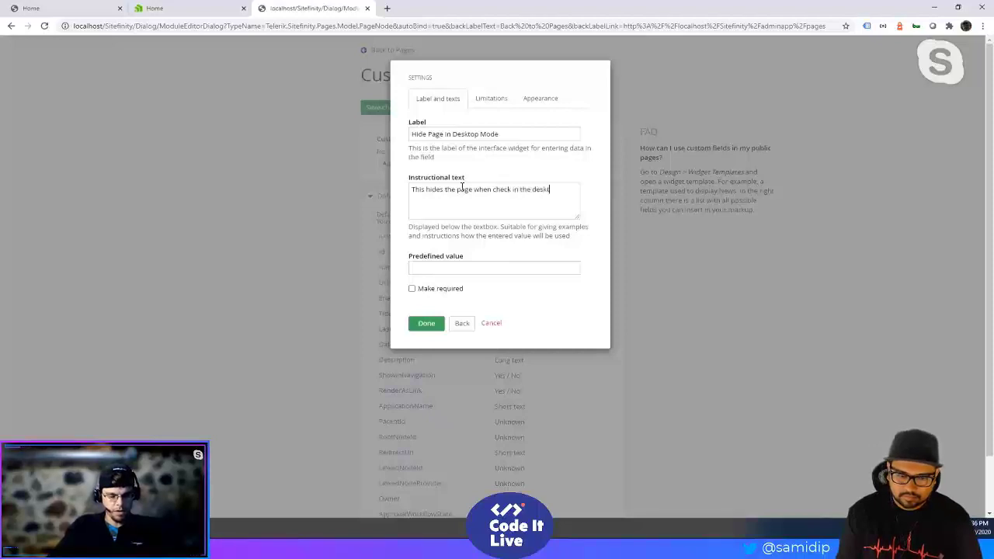
{"action": "type", "text": "op mode of bro"}
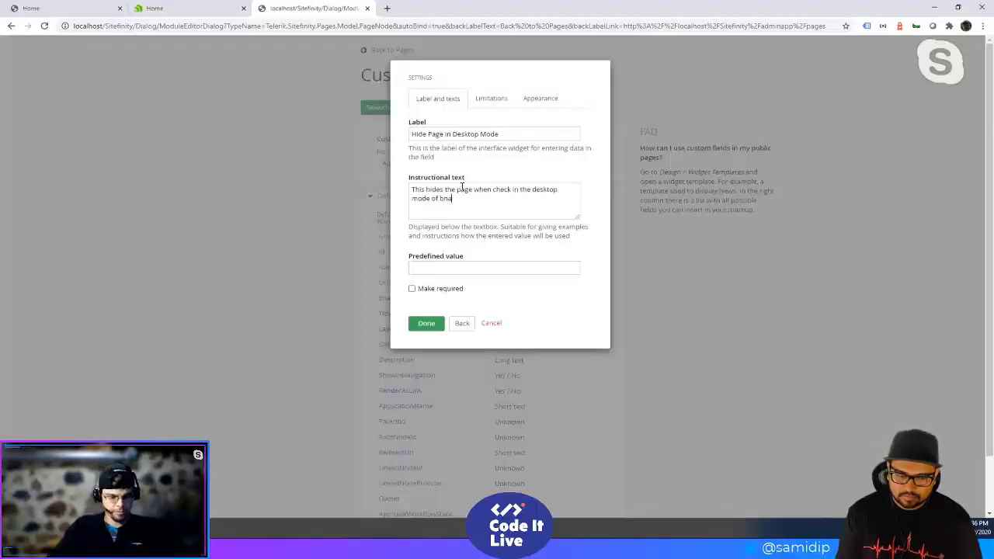
{"action": "key", "text": "BackSpace"}
{"action": "key", "text": "BackSpace"}
{"action": "type", "text": "nav"}
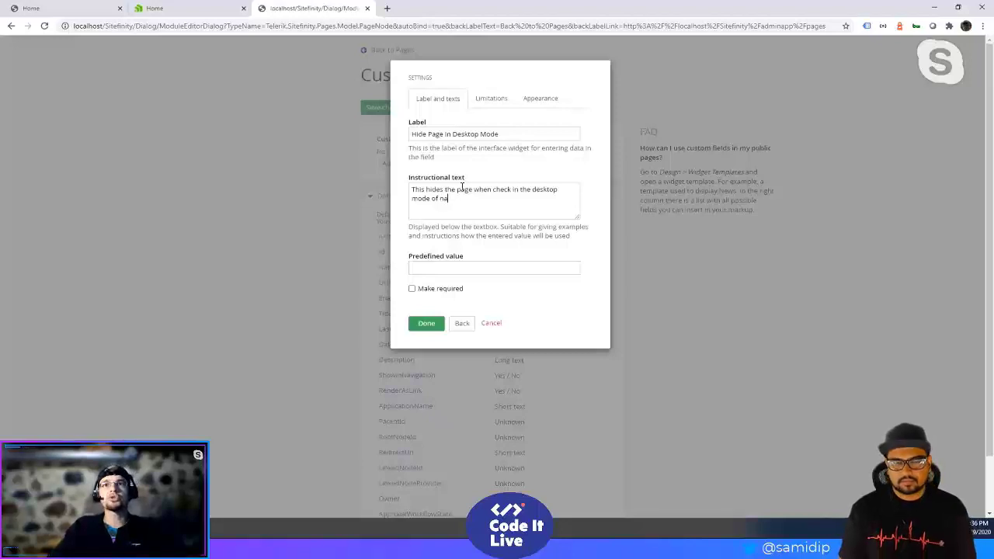
{"action": "type", "text": "i"}
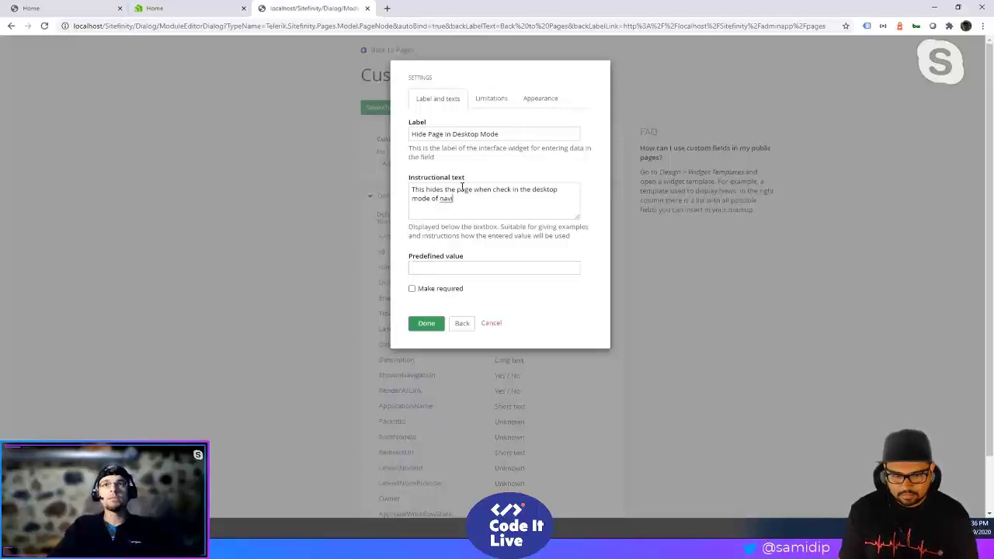
{"action": "type", "text": "gation"}
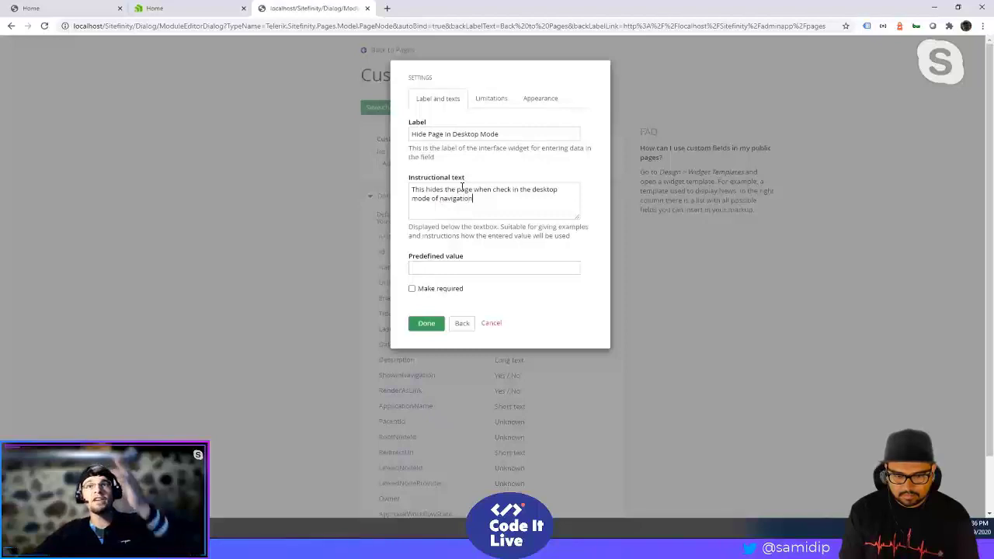
{"action": "left_click", "coordinate": [520, 261]}
{"action": "type", "text": "False"}
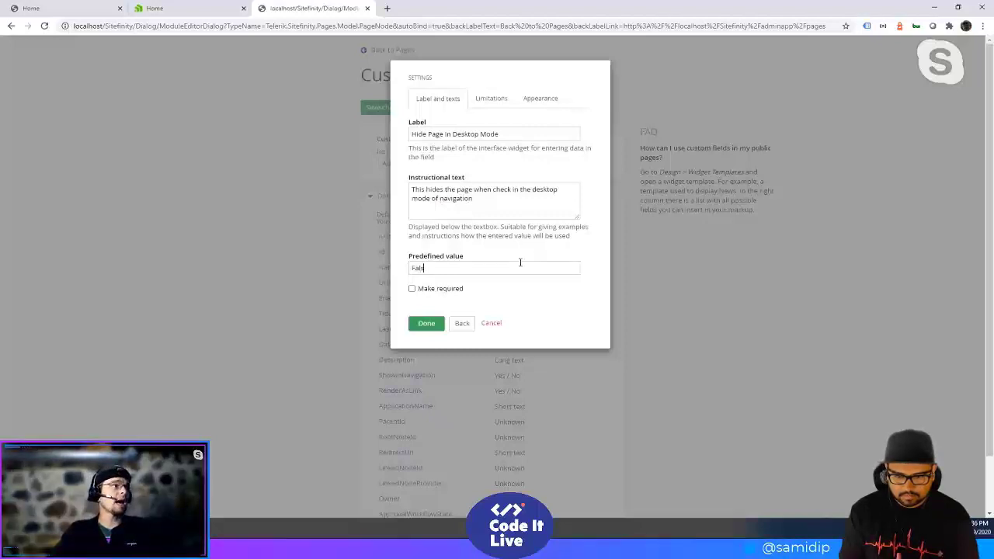
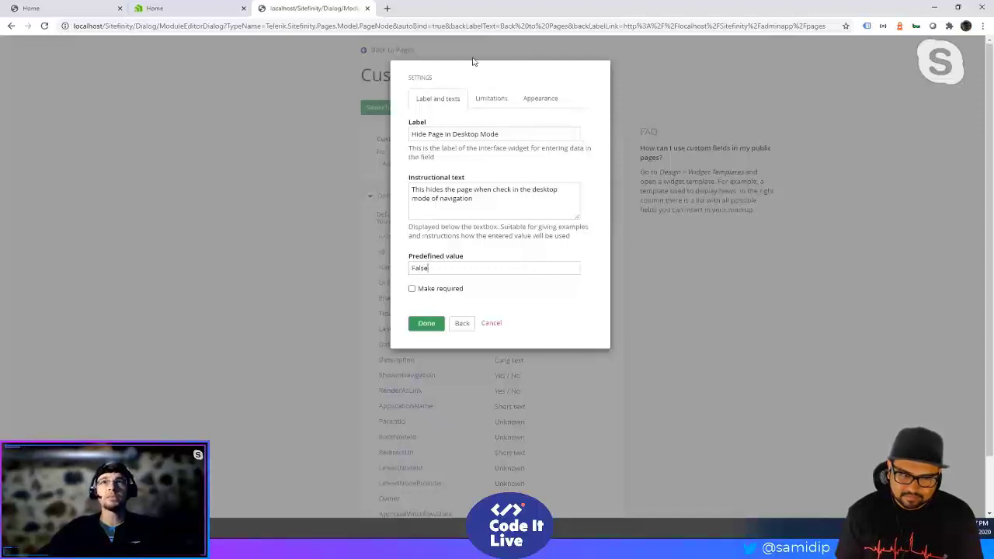
Review the field's limitations and appearance settings and finish adding the field.
{"action": "left_click", "coordinate": [491, 100]}
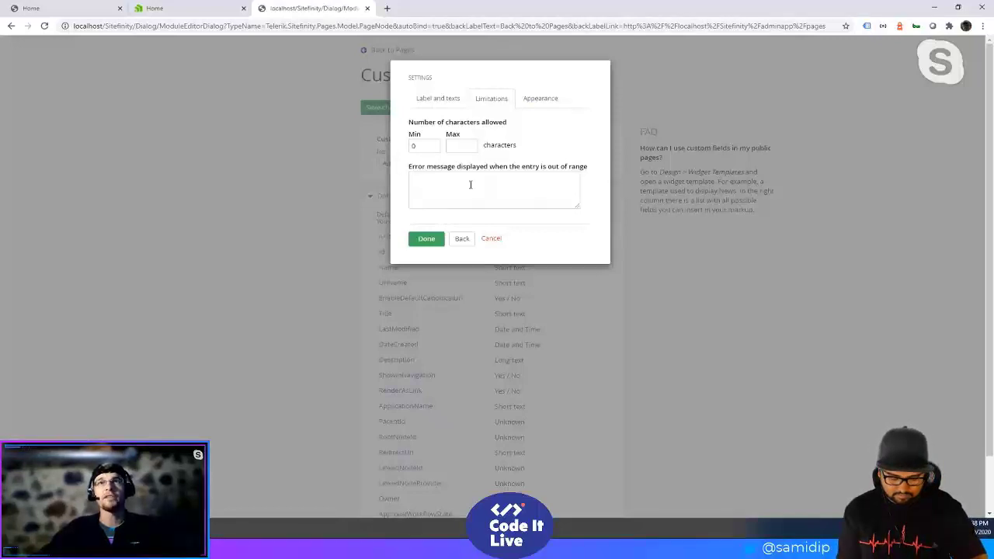
{"action": "left_click", "coordinate": [543, 99]}
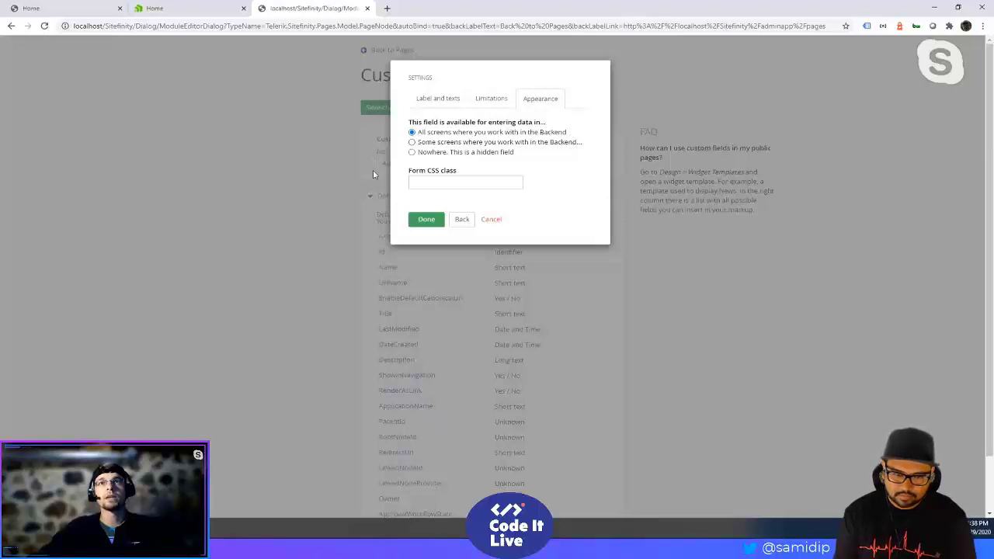
{"action": "left_click", "coordinate": [421, 219]}
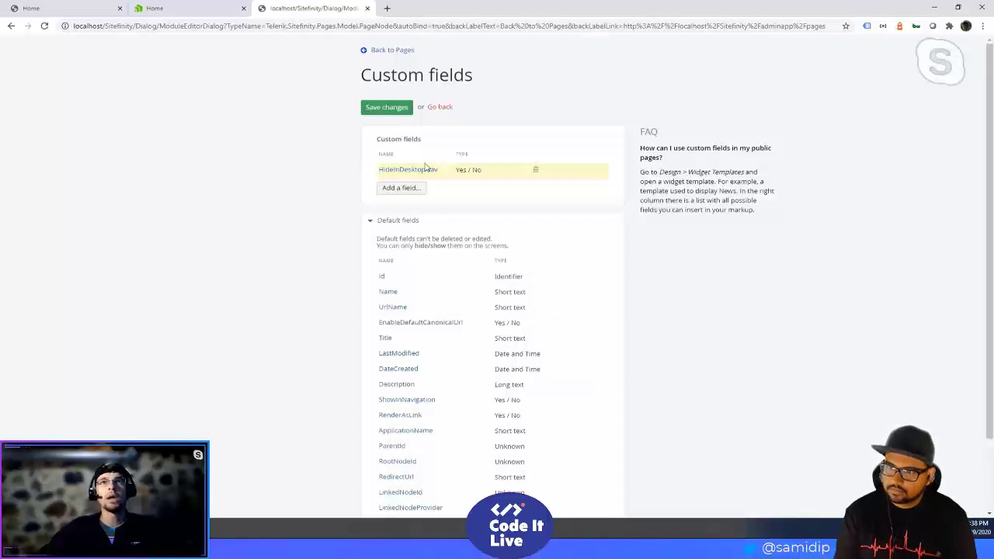
Save the custom field changes and return to the Pages list.
{"action": "left_click", "coordinate": [368, 111]}
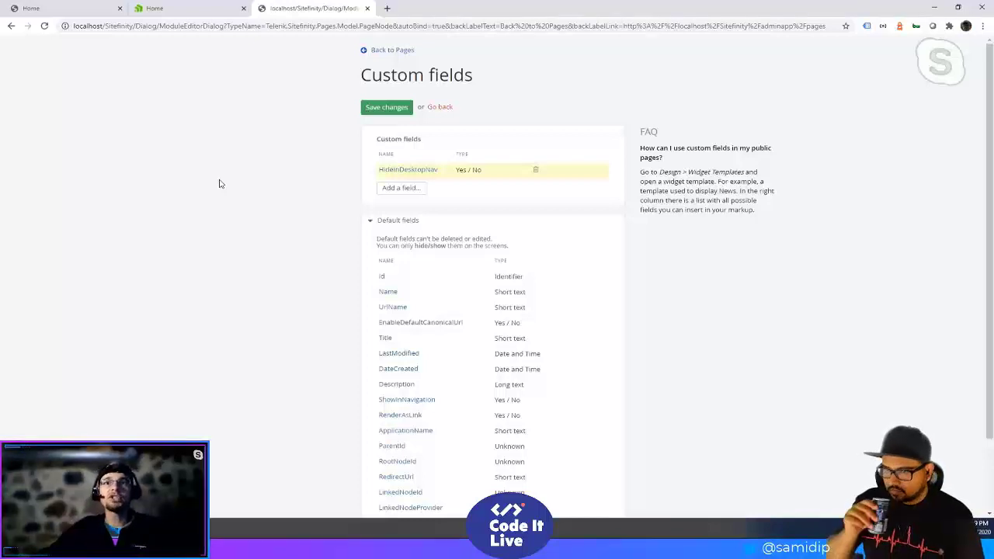
{"action": "scroll", "coordinate": [660, 388], "scroll_direction": "down", "scroll_amount": 2}
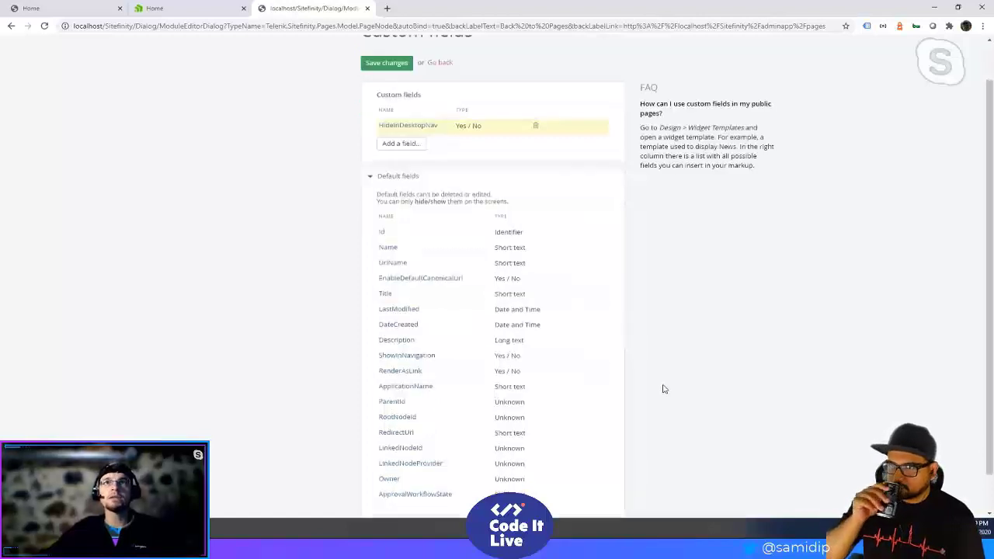
{"action": "scroll", "coordinate": [439, 55], "scroll_direction": "up", "scroll_amount": 2}
{"action": "left_click", "coordinate": [390, 50]}
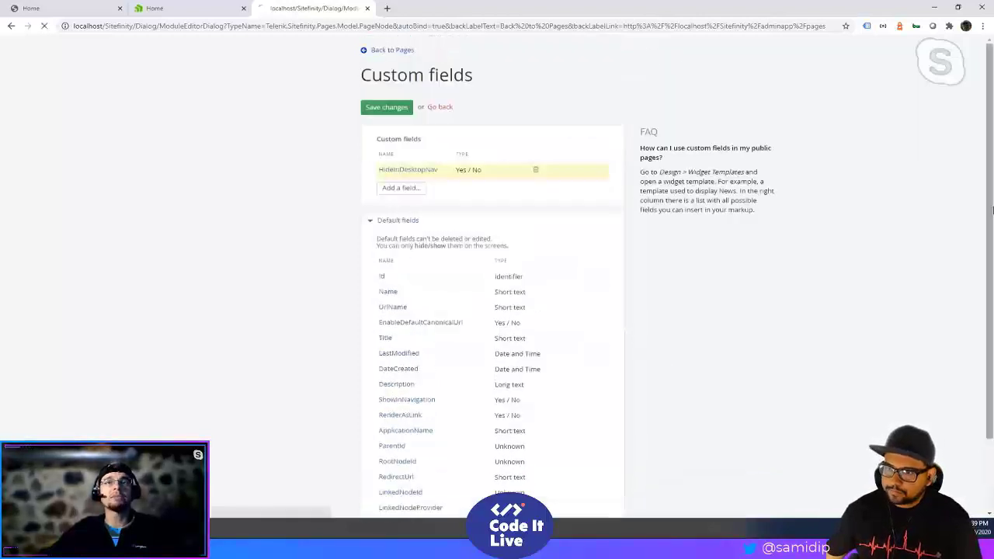
Return to the Home page editor and open the page's title and properties.
{"action": "left_click", "coordinate": [176, 14]}
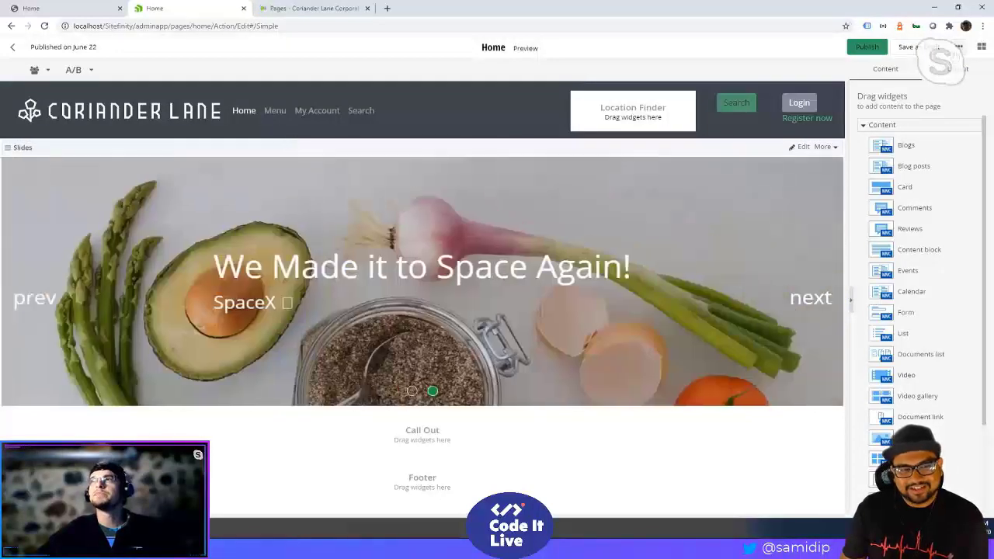
{"action": "left_click", "coordinate": [958, 47]}
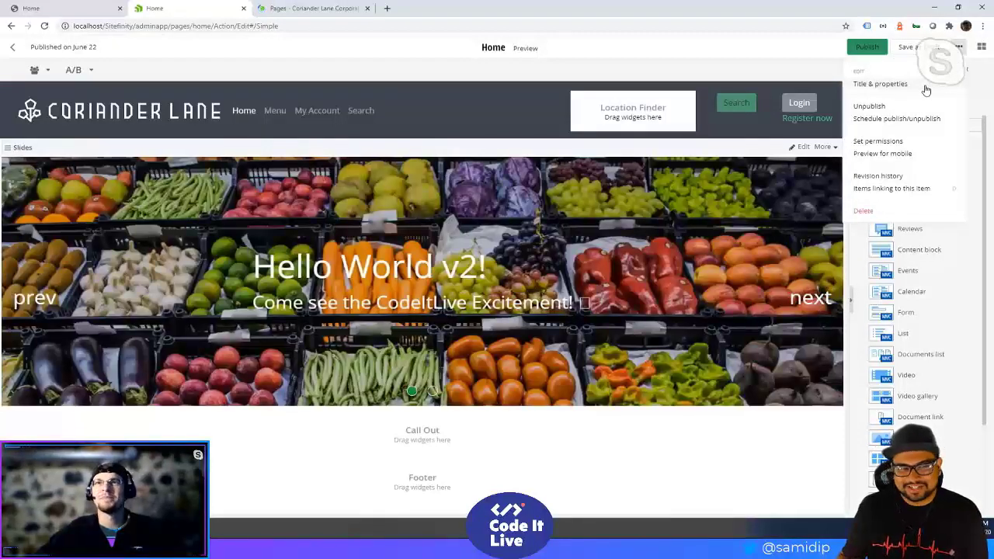
{"action": "left_click", "coordinate": [926, 88]}
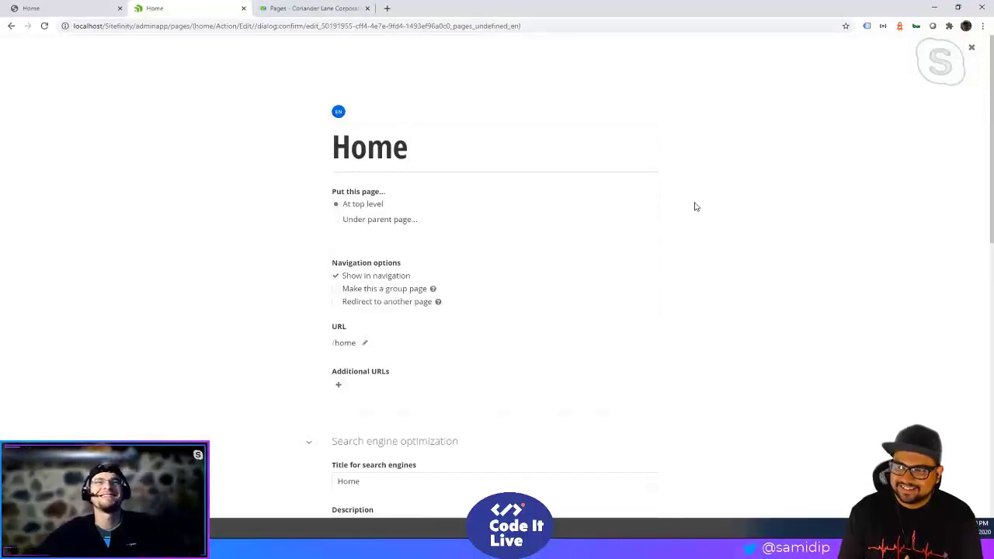
Examine the Home page's properties, including the Hide Page in Desktop Mode custom field and its hint, and leave them without saving.
{"action": "scroll", "coordinate": [611, 240], "scroll_direction": "down", "scroll_amount": 2}
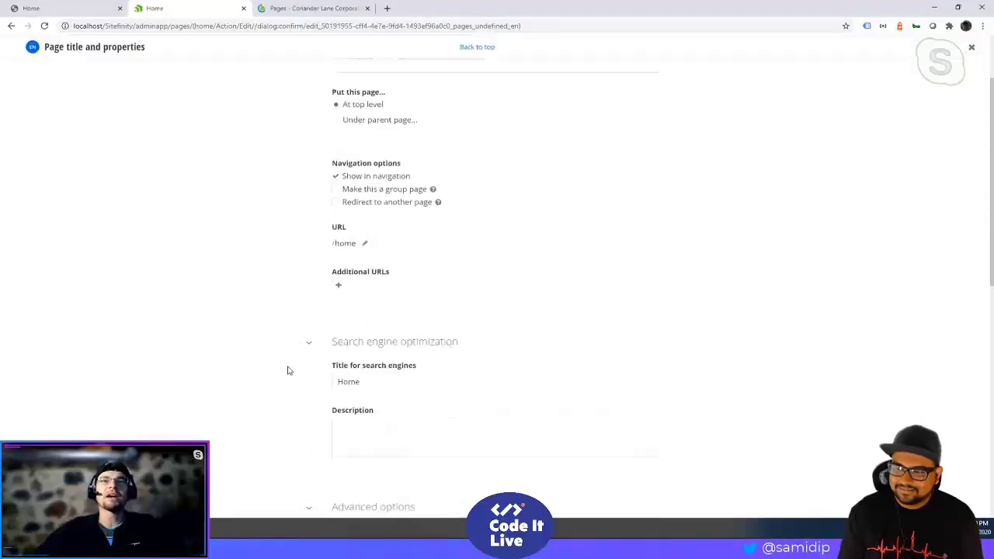
{"action": "scroll", "coordinate": [738, 187], "scroll_direction": "up", "scroll_amount": 2}
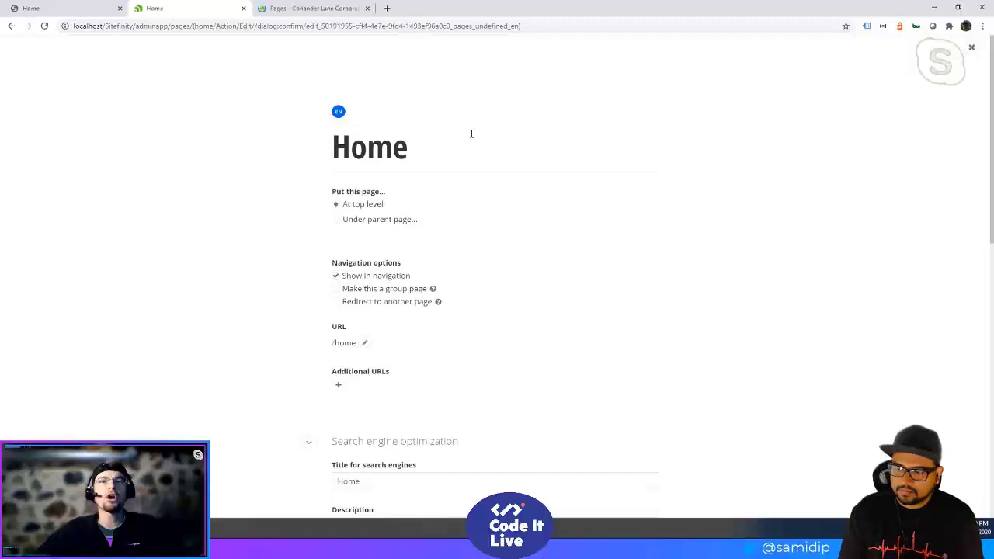
{"action": "scroll", "coordinate": [471, 136], "scroll_direction": "down", "scroll_amount": 4}
{"action": "scroll", "coordinate": [471, 139], "scroll_direction": "down", "scroll_amount": 3}
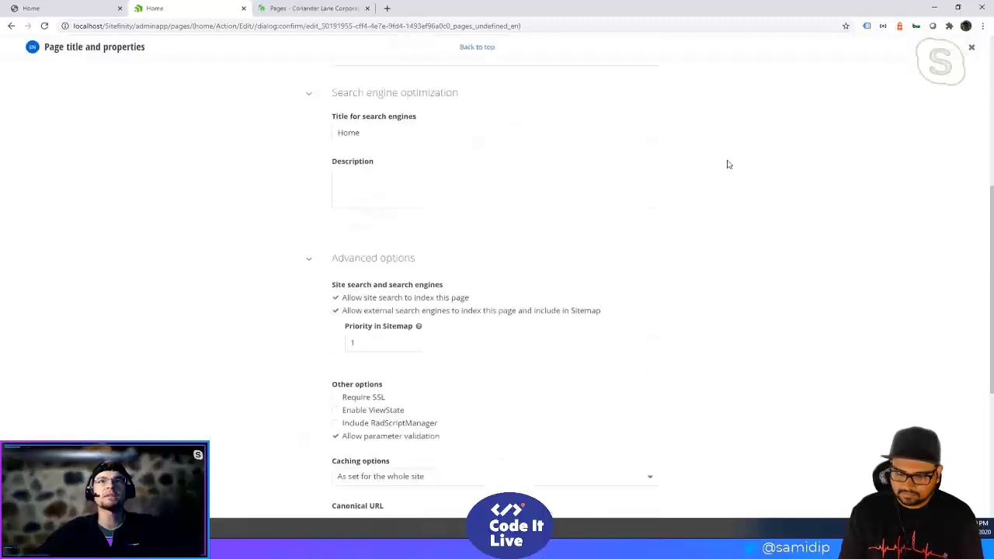
{"action": "scroll", "coordinate": [728, 164], "scroll_direction": "down", "scroll_amount": 2}
{"action": "left_click", "coordinate": [310, 159]}
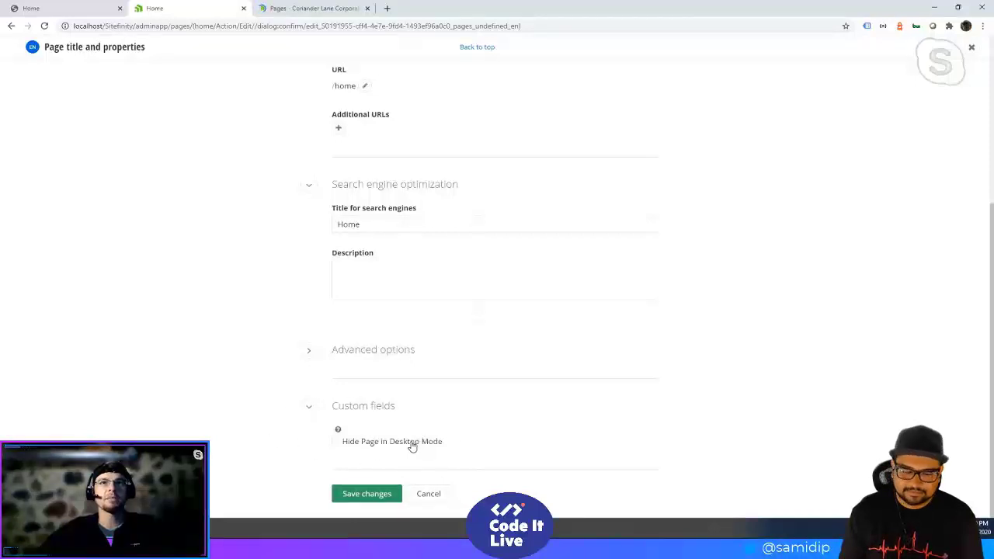
{"action": "mouse_move", "coordinate": [337, 431]}
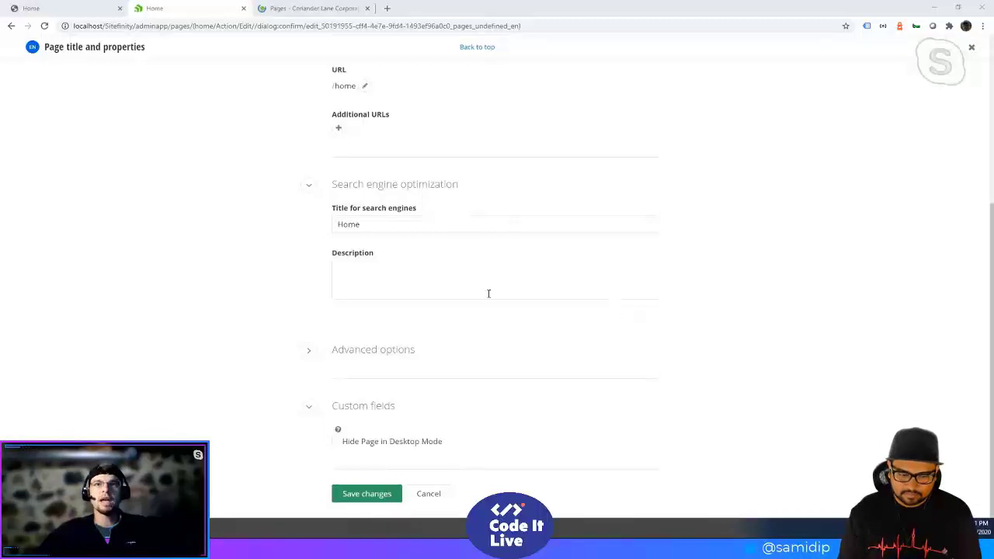
{"action": "left_click", "coordinate": [437, 493]}
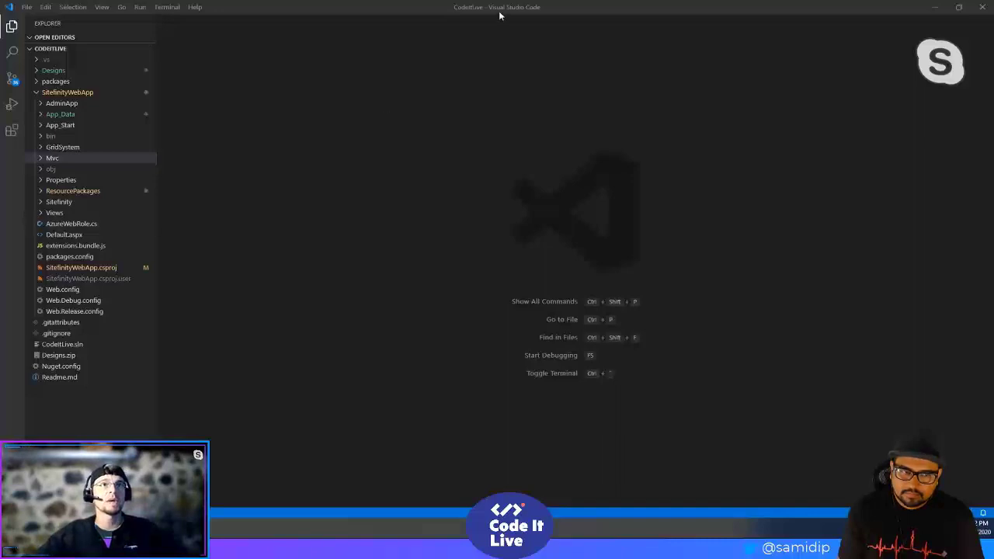
{"action": "left_click", "coordinate": [82, 94]}
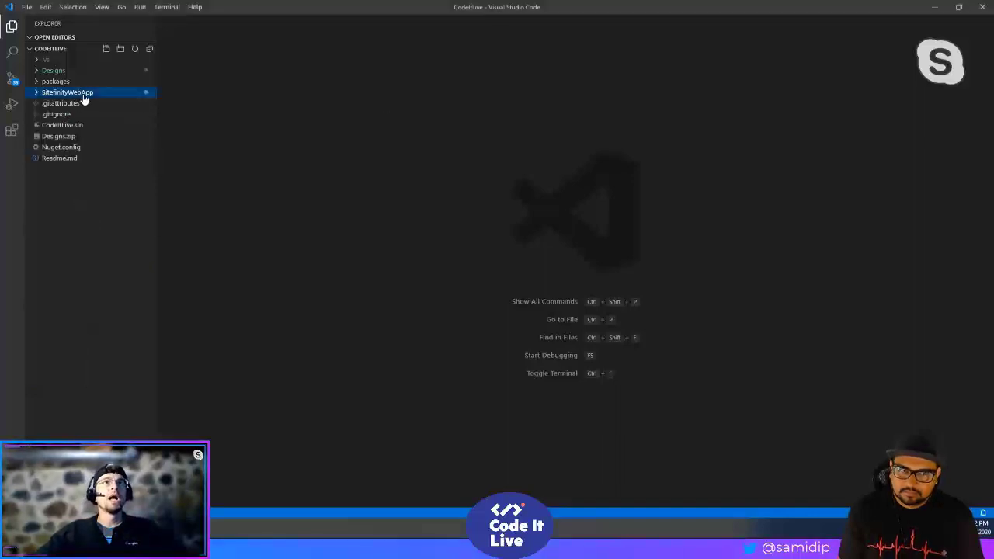
{"action": "left_click", "coordinate": [83, 94]}
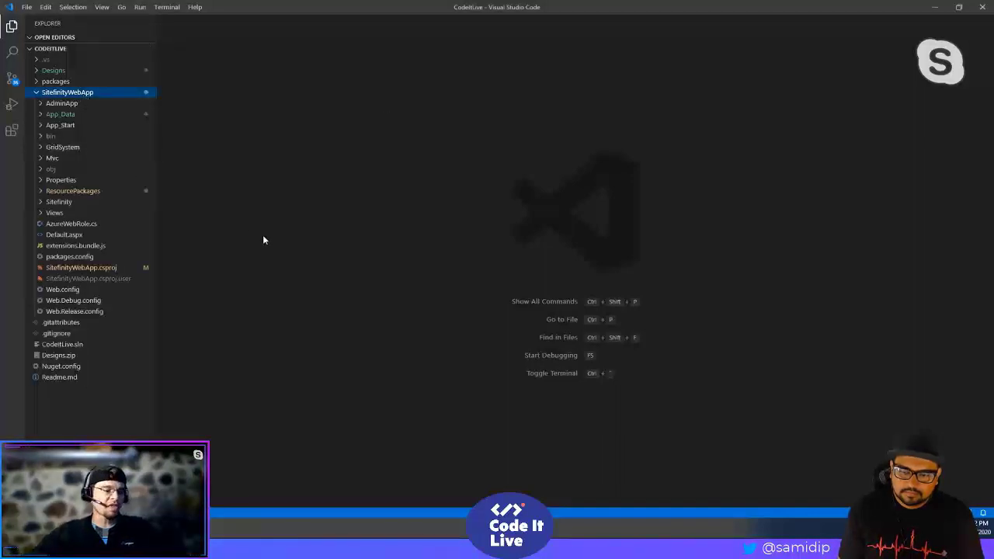